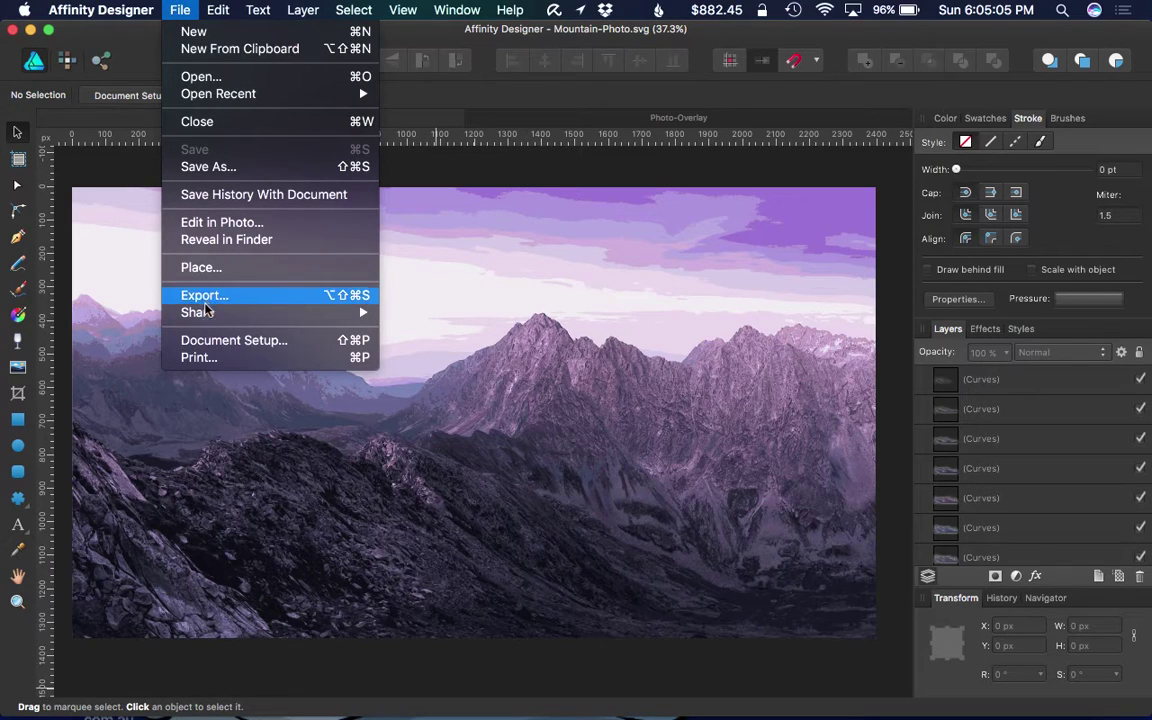
Place the Photo-Overlay file from the Desktop folder into the document
{"action": "mouse_move", "coordinate": [197, 312]}
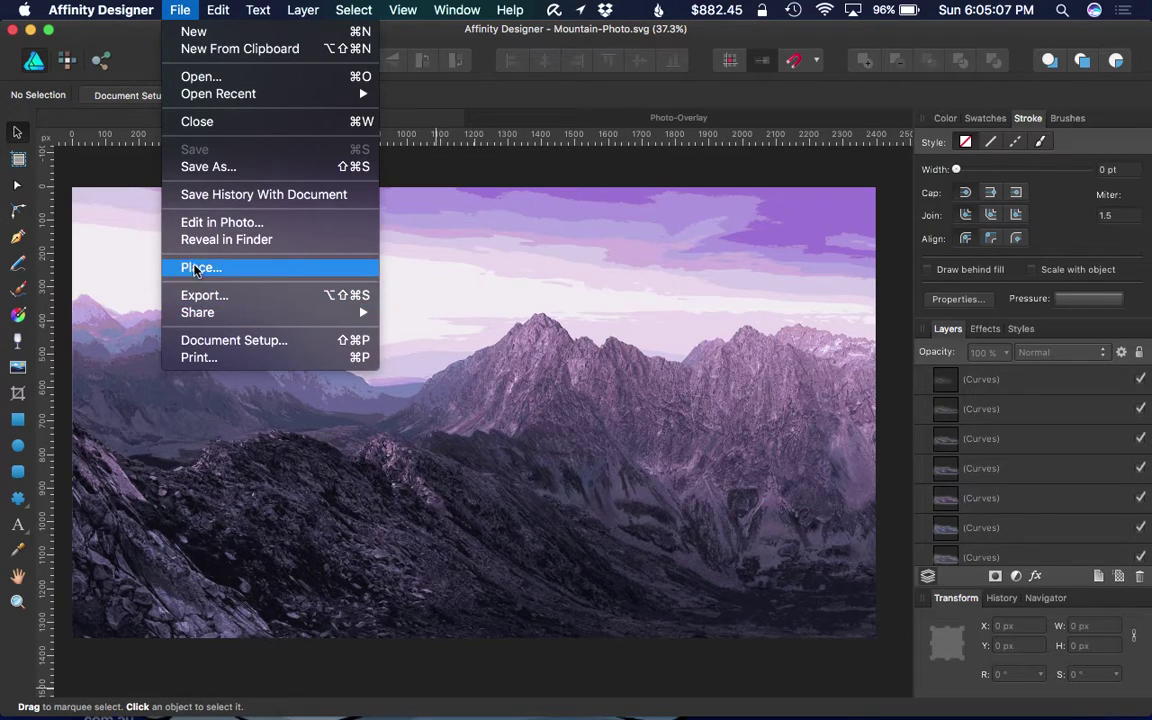
{"action": "left_click", "coordinate": [196, 270]}
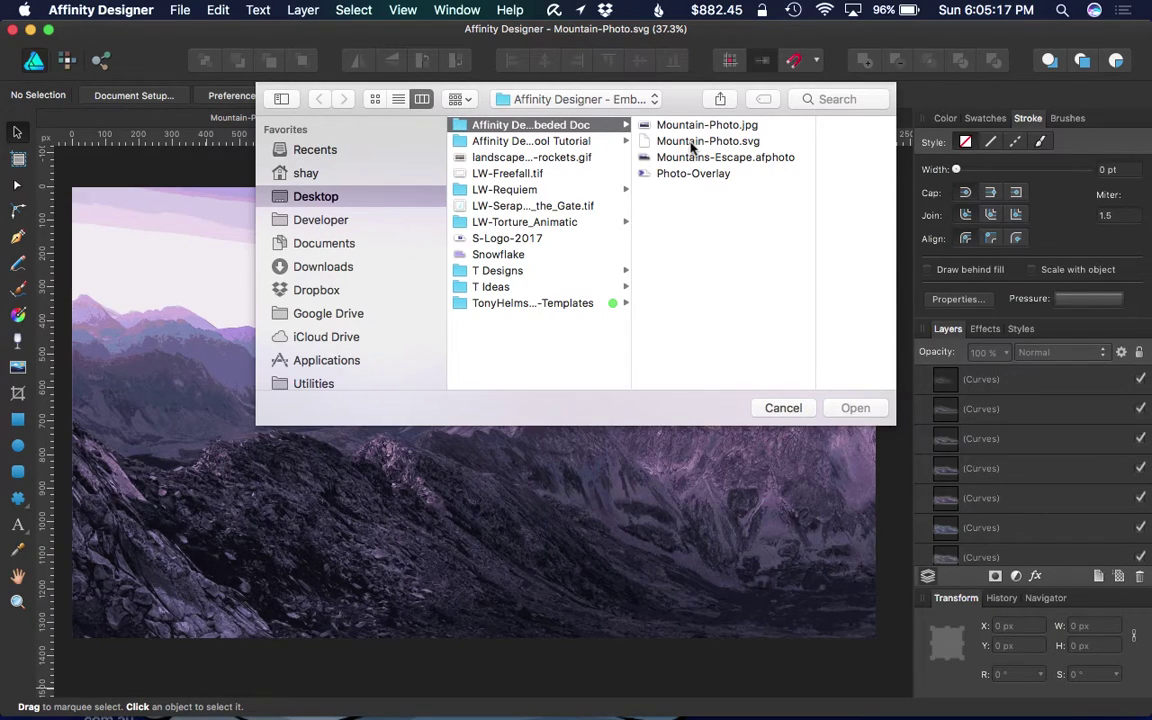
{"action": "left_click", "coordinate": [681, 173]}
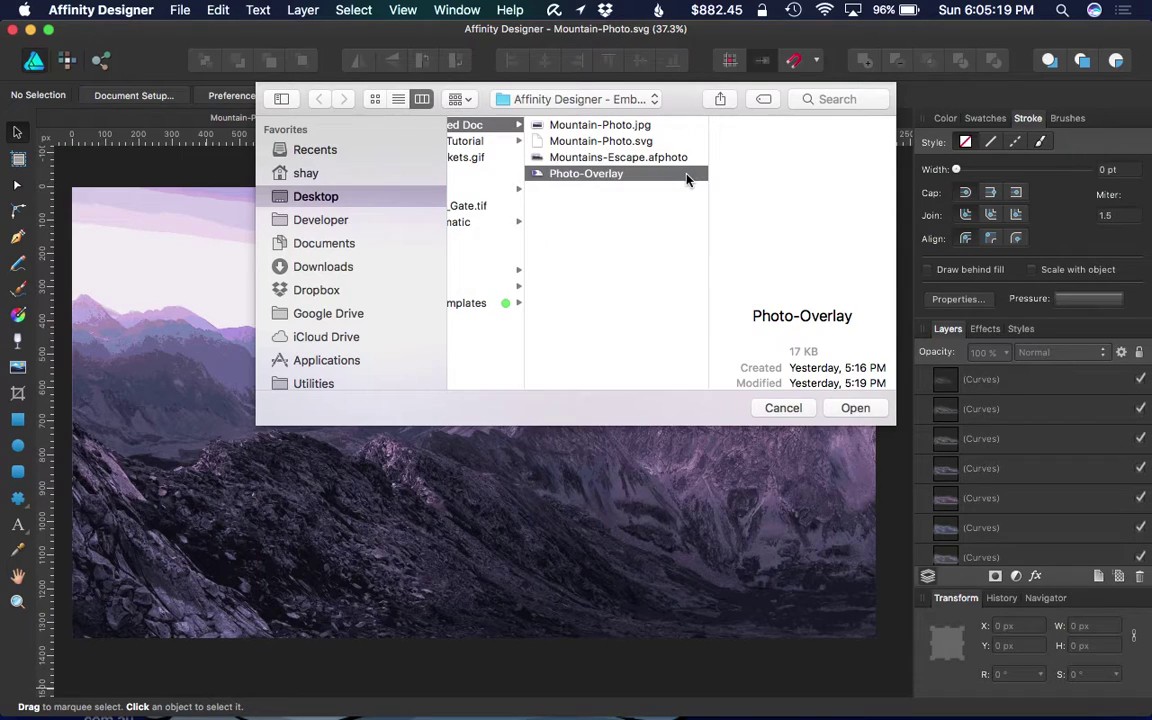
{"action": "left_click", "coordinate": [849, 406]}
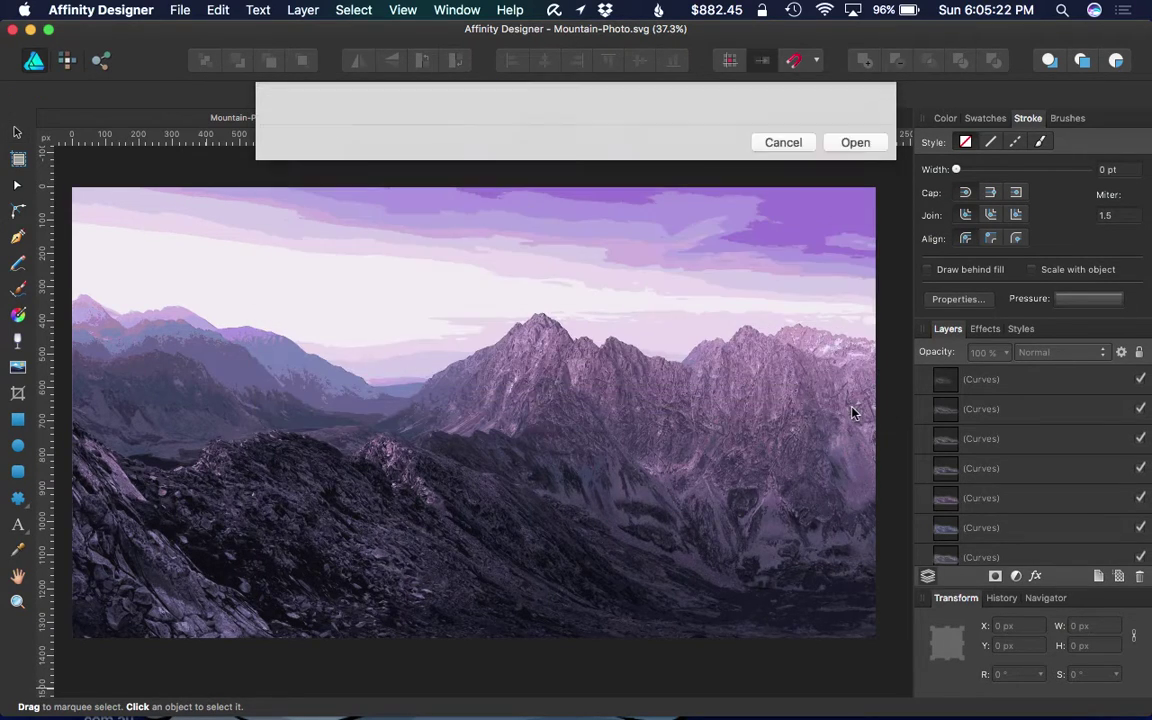
Drop the chevron artwork on the canvas and nudge it until X and Y are near 0 px
{"action": "left_click", "coordinate": [477, 405]}
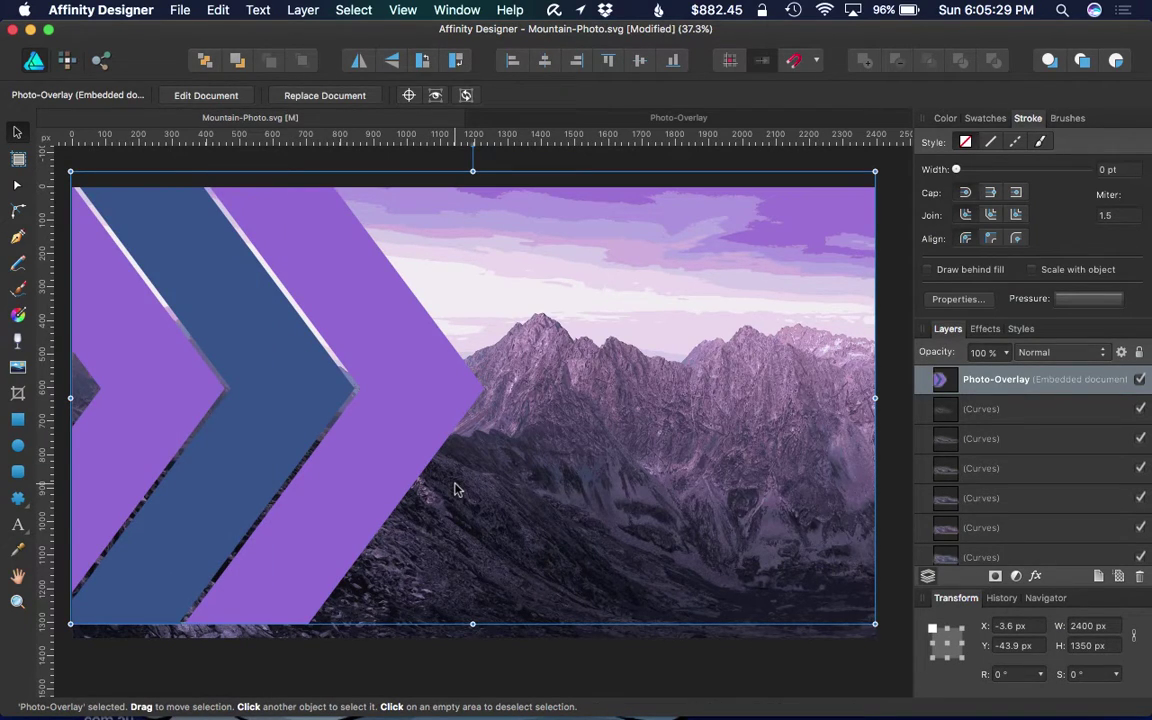
{"action": "key", "text": "shift+Down"}
{"action": "key", "text": "shift+Down"}
{"action": "key", "text": "shift+Down"}
{"action": "key", "text": "shift+Down"}
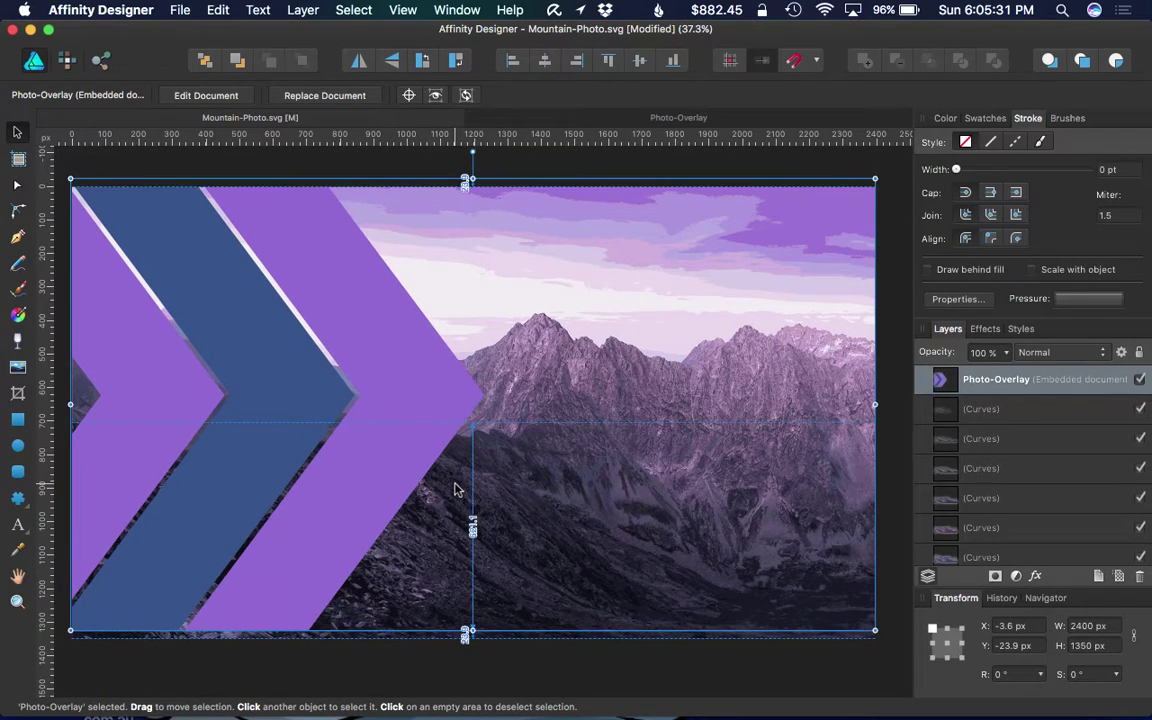
{"action": "key", "text": "Down"}
{"action": "key", "text": "Down"}
{"action": "key", "text": "Down"}
{"action": "key", "text": "Down"}
{"action": "key", "text": "Down"}
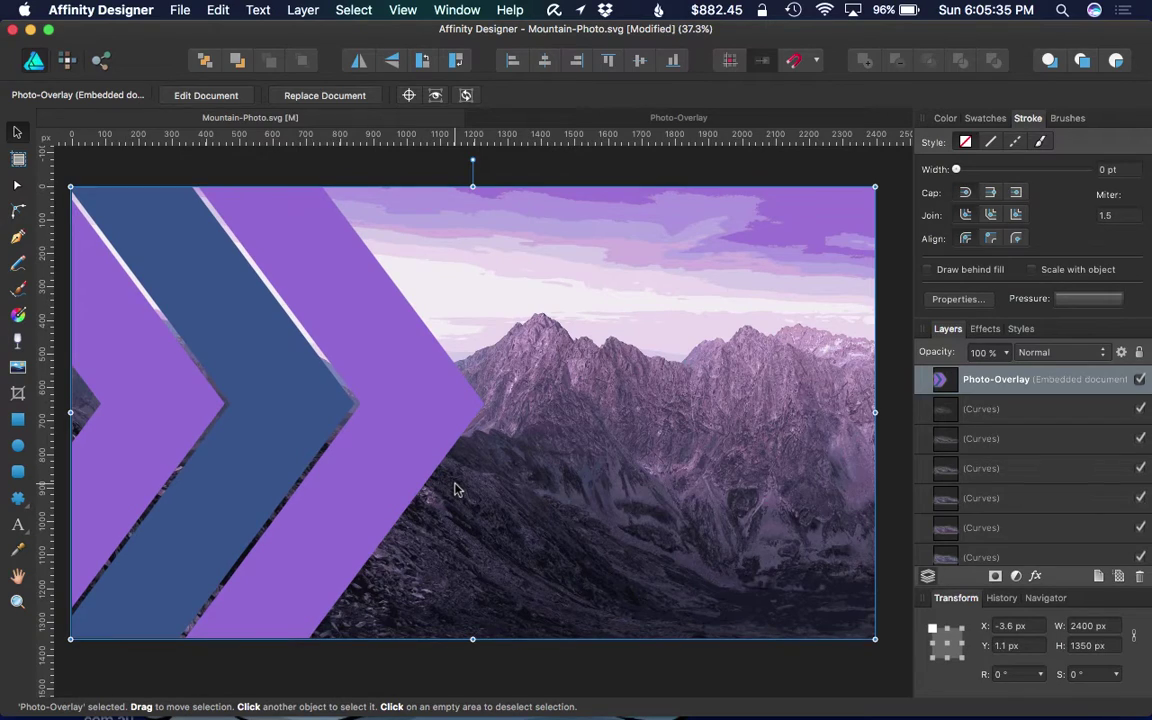
{"action": "key", "text": "Up"}
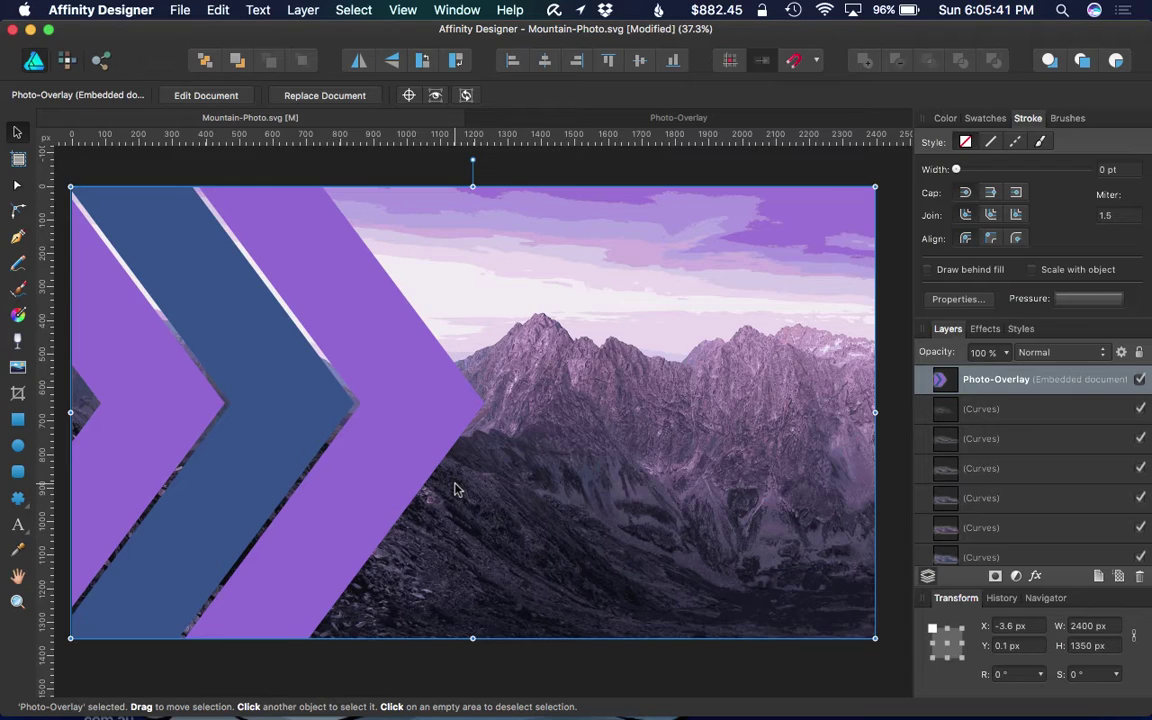
{"action": "left_click", "coordinate": [455, 489]}
{"action": "key", "text": "Down"}
{"action": "key", "text": "Up"}
{"action": "key", "text": "Right"}
{"action": "key", "text": "Right"}
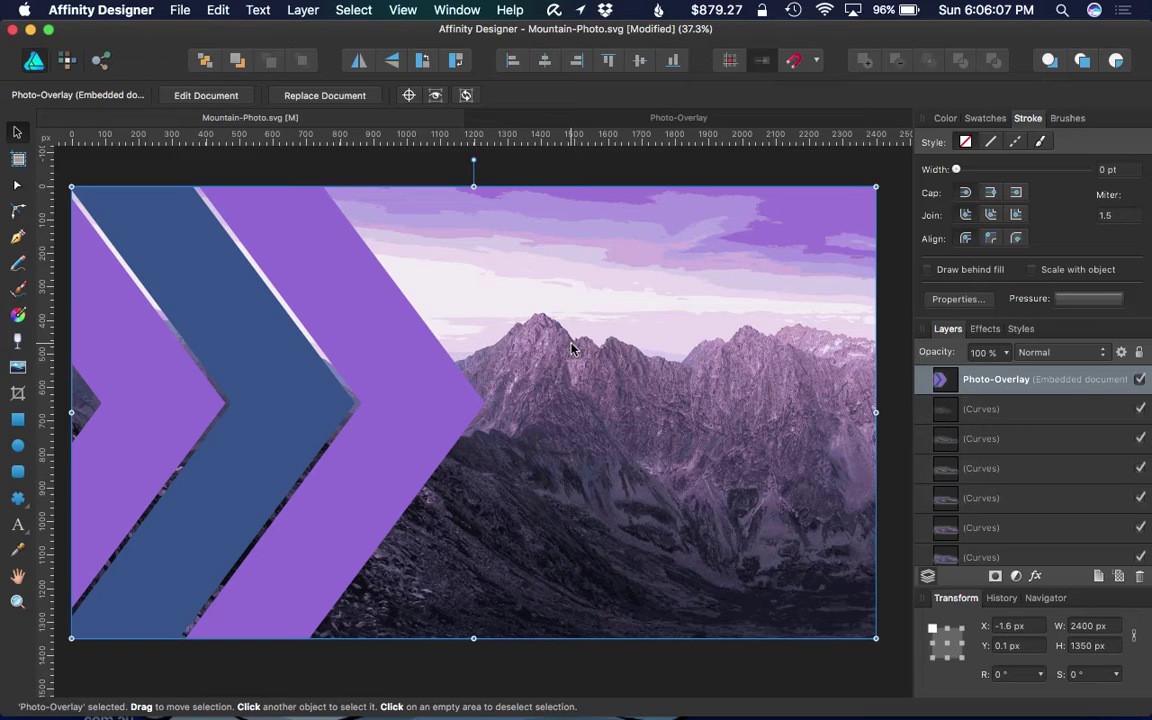
{"action": "left_click", "coordinate": [997, 388]}
{"action": "left_click", "coordinate": [974, 390]}
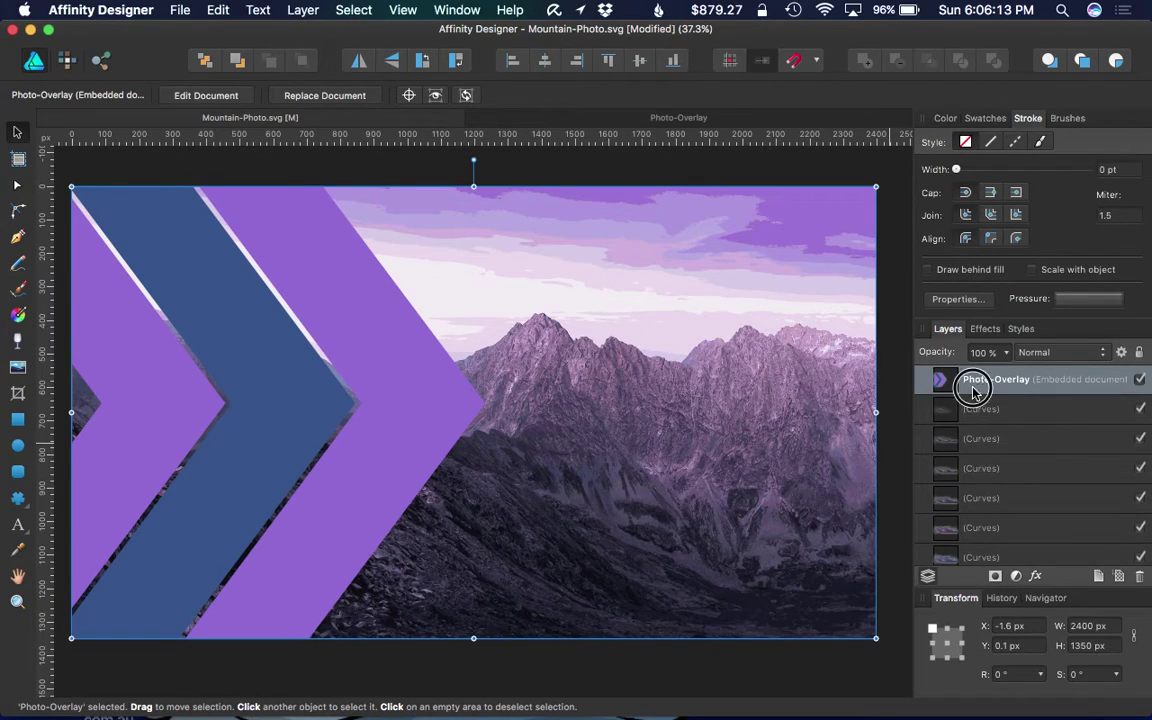
Open the embedded overlay for editing and fade the left chevron to 40% opacity
{"action": "left_click", "coordinate": [205, 97]}
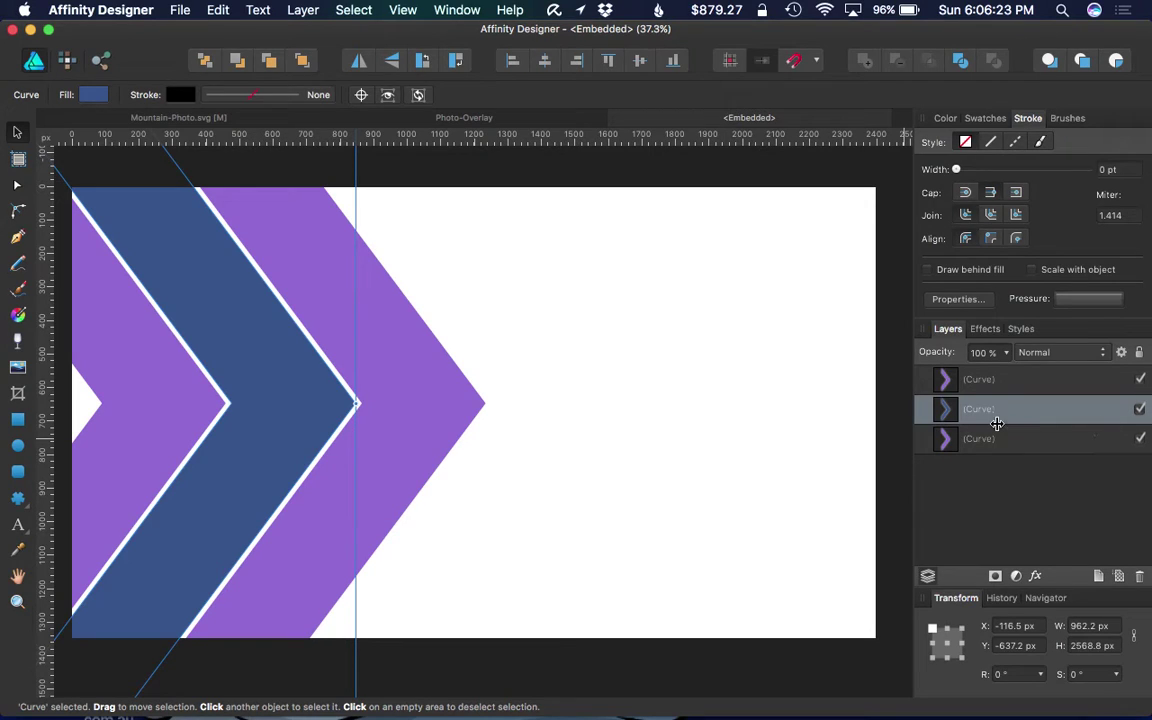
{"action": "left_click", "coordinate": [1045, 456]}
{"action": "left_click", "coordinate": [1031, 440]}
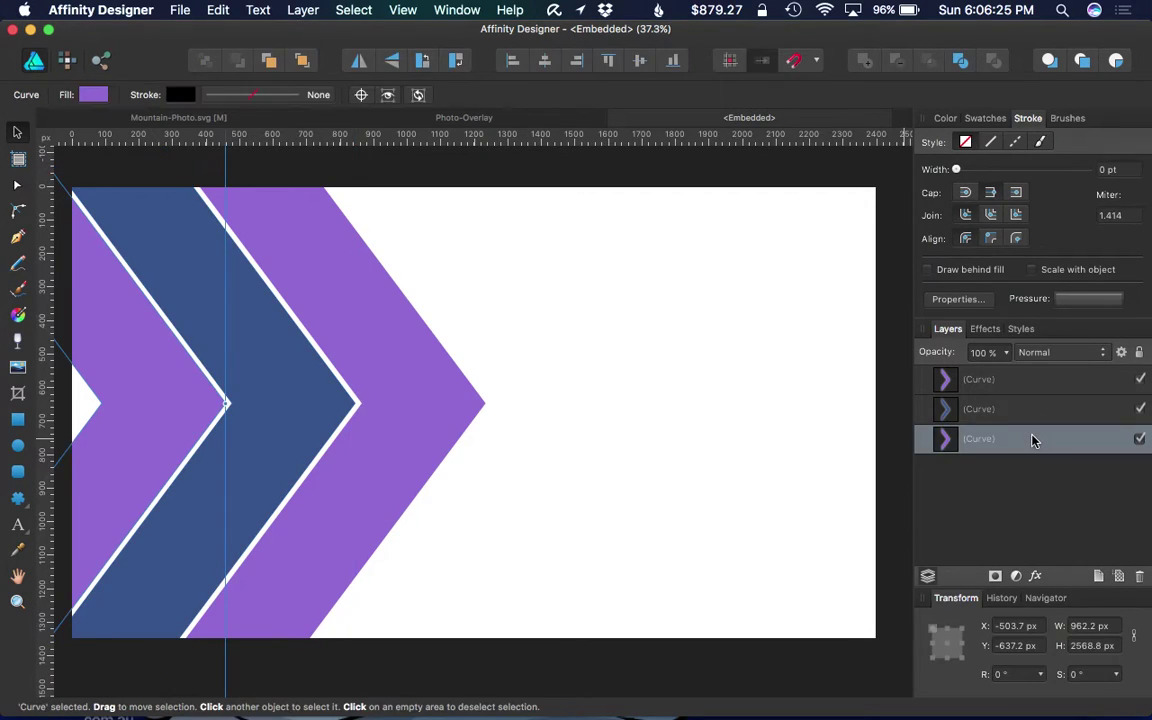
{"action": "left_click", "coordinate": [1006, 353]}
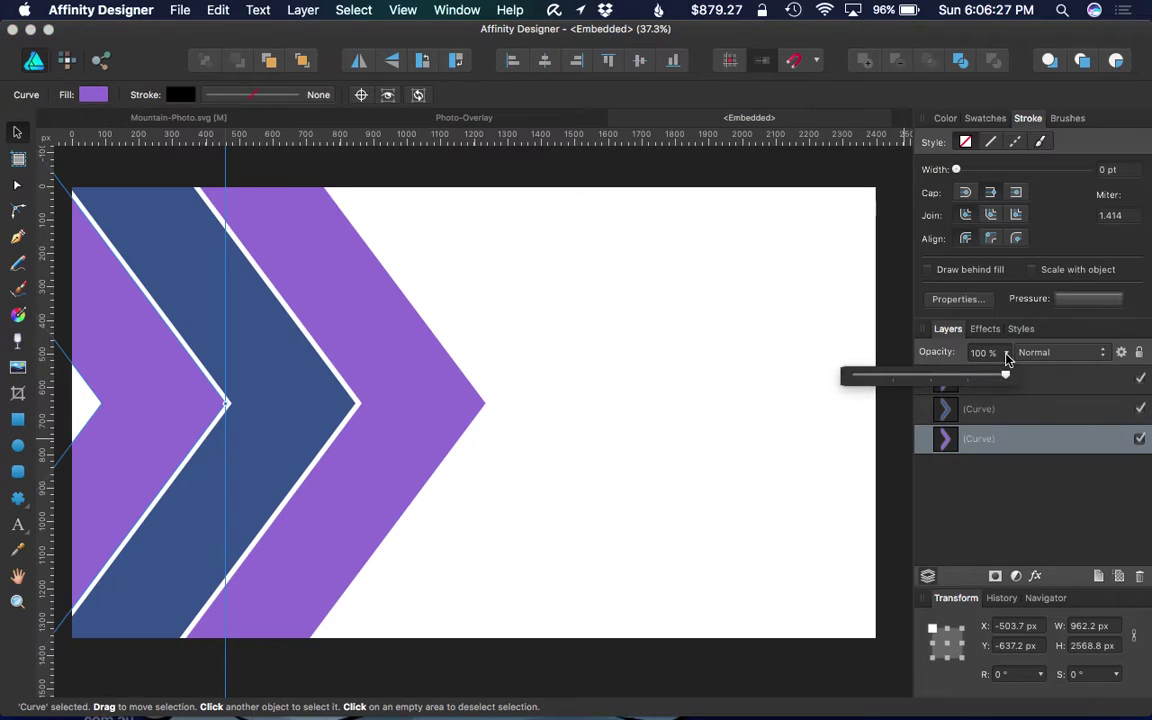
{"action": "left_click_drag", "start_coordinate": [1010, 378], "coordinate": [908, 386]}
Fade the blue middle chevron to 44% and the outer purple chevron to 25% opacity
{"action": "left_click", "coordinate": [1032, 414]}
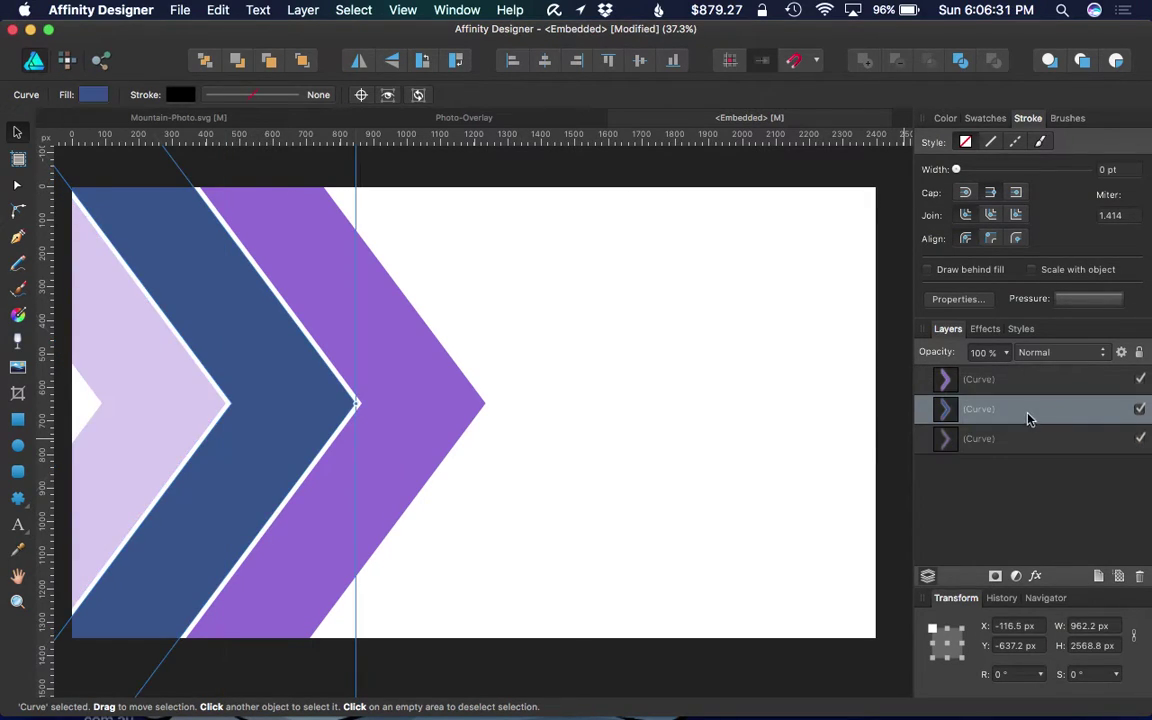
{"action": "left_click", "coordinate": [1006, 353]}
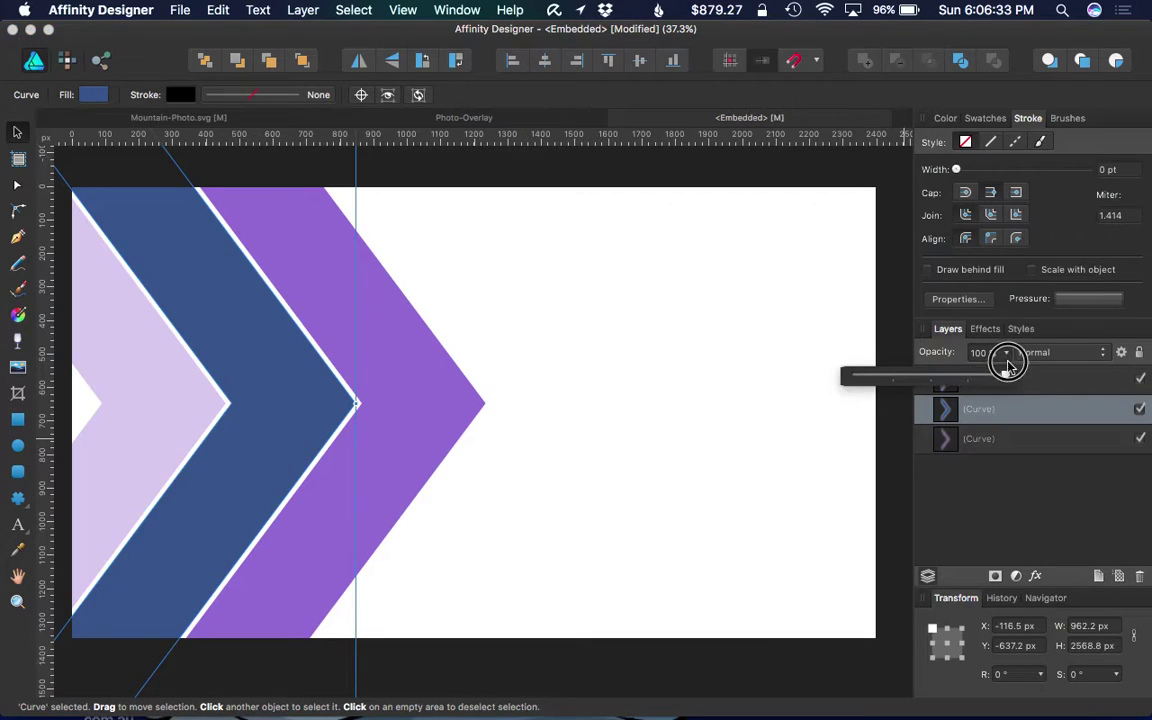
{"action": "left_click_drag", "start_coordinate": [1006, 378], "coordinate": [892, 381]}
{"action": "left_click", "coordinate": [1019, 381]}
{"action": "left_click", "coordinate": [1009, 355]}
{"action": "left_click_drag", "start_coordinate": [1009, 378], "coordinate": [892, 383]}
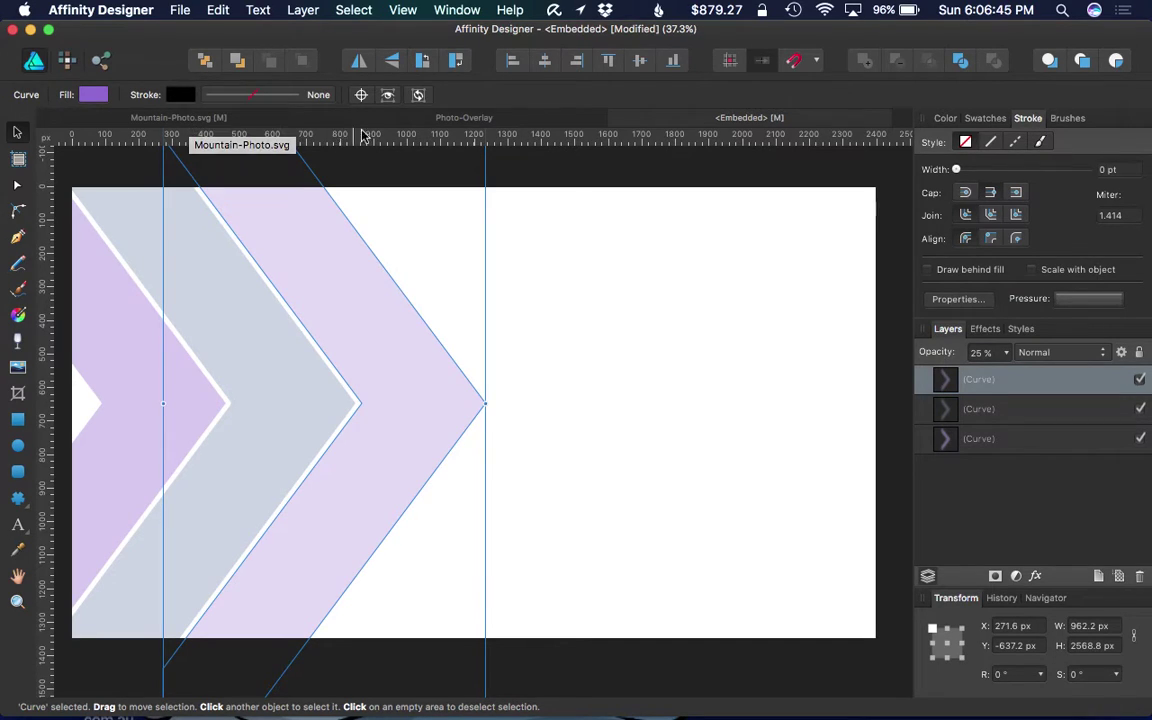
{"action": "left_click", "coordinate": [287, 122]}
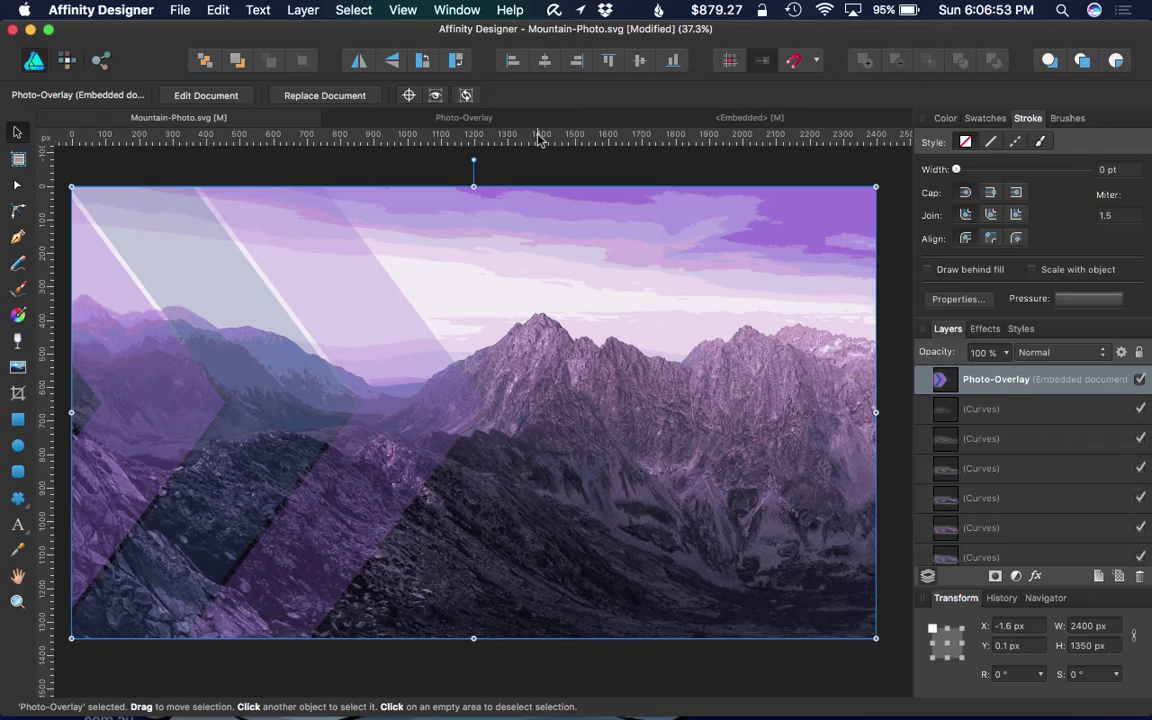
Close the standalone Photo-Overlay tab and return to the <Embedded> chevron document
{"action": "left_click", "coordinate": [405, 122]}
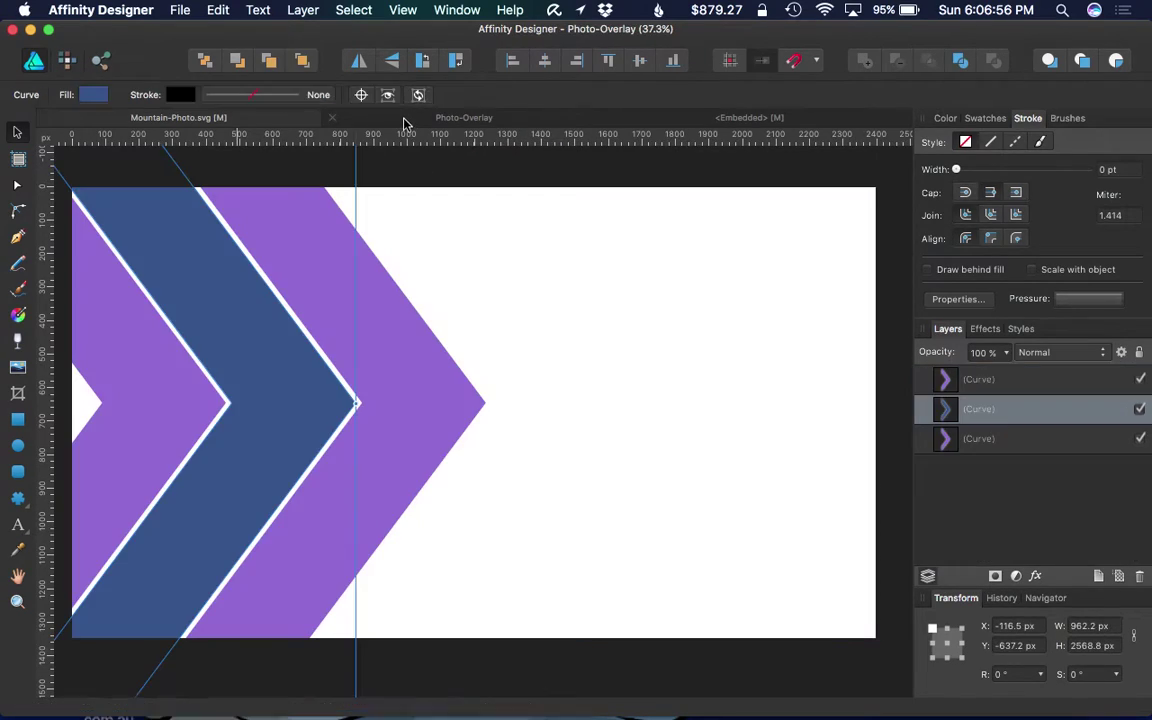
{"action": "left_click", "coordinate": [331, 118]}
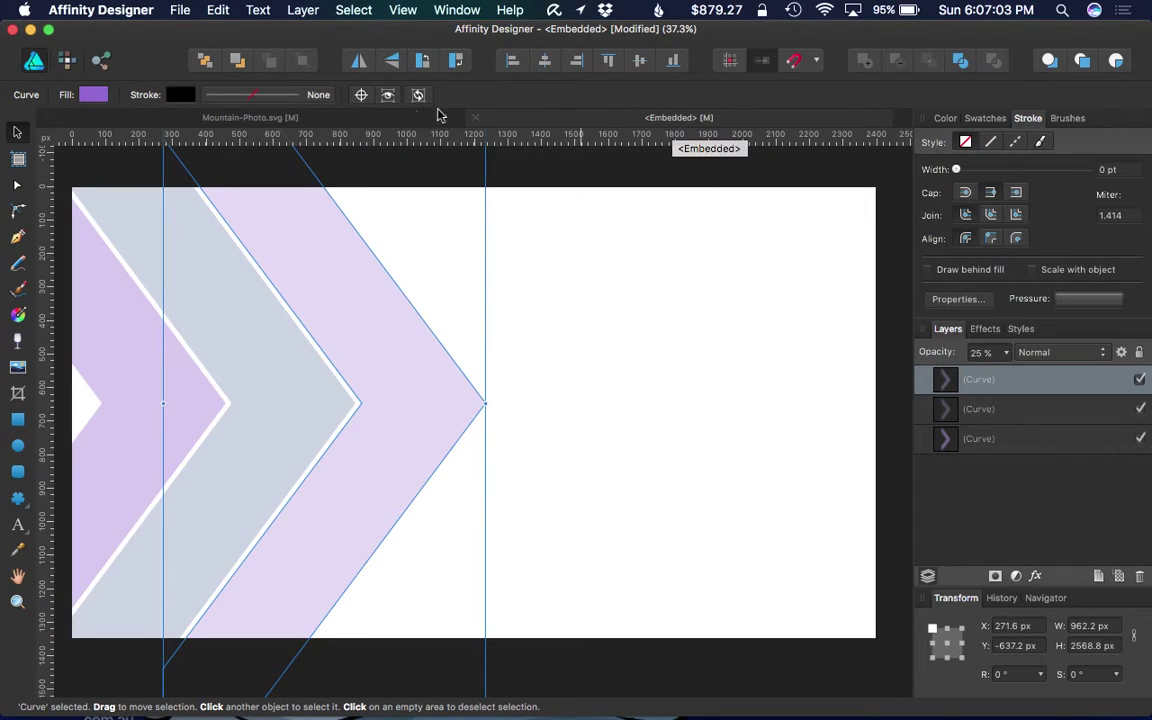
{"action": "left_click", "coordinate": [312, 114]}
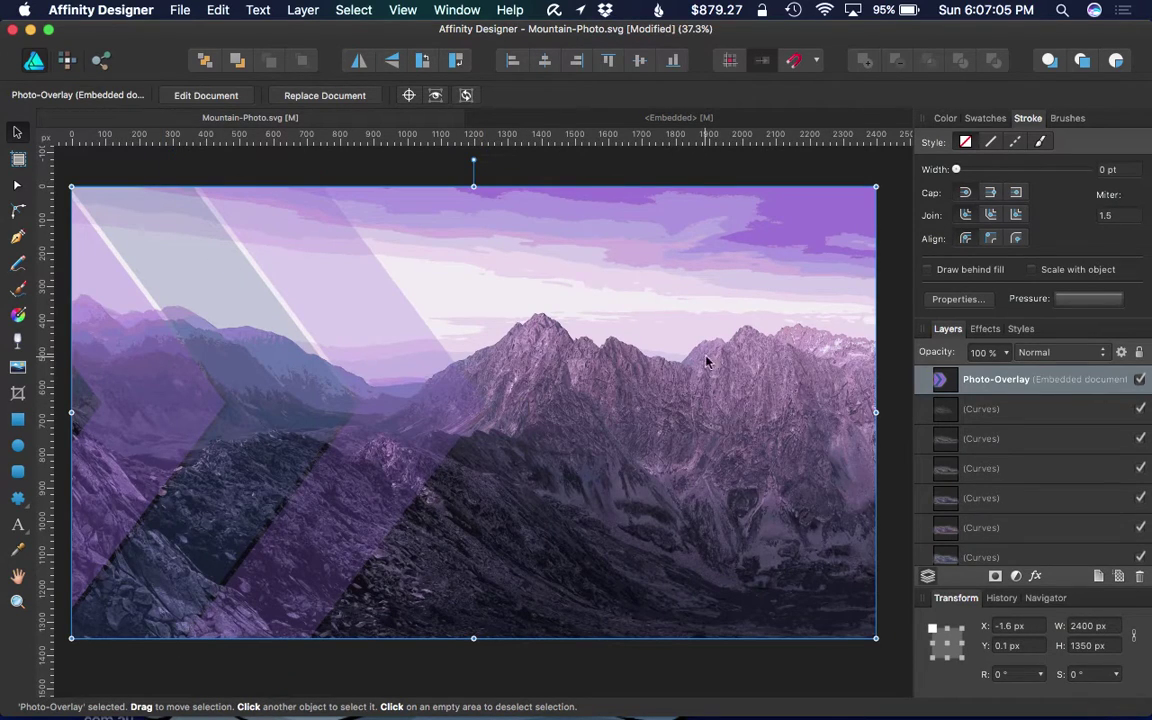
{"action": "left_click", "coordinate": [591, 110]}
{"action": "left_click", "coordinate": [594, 119]}
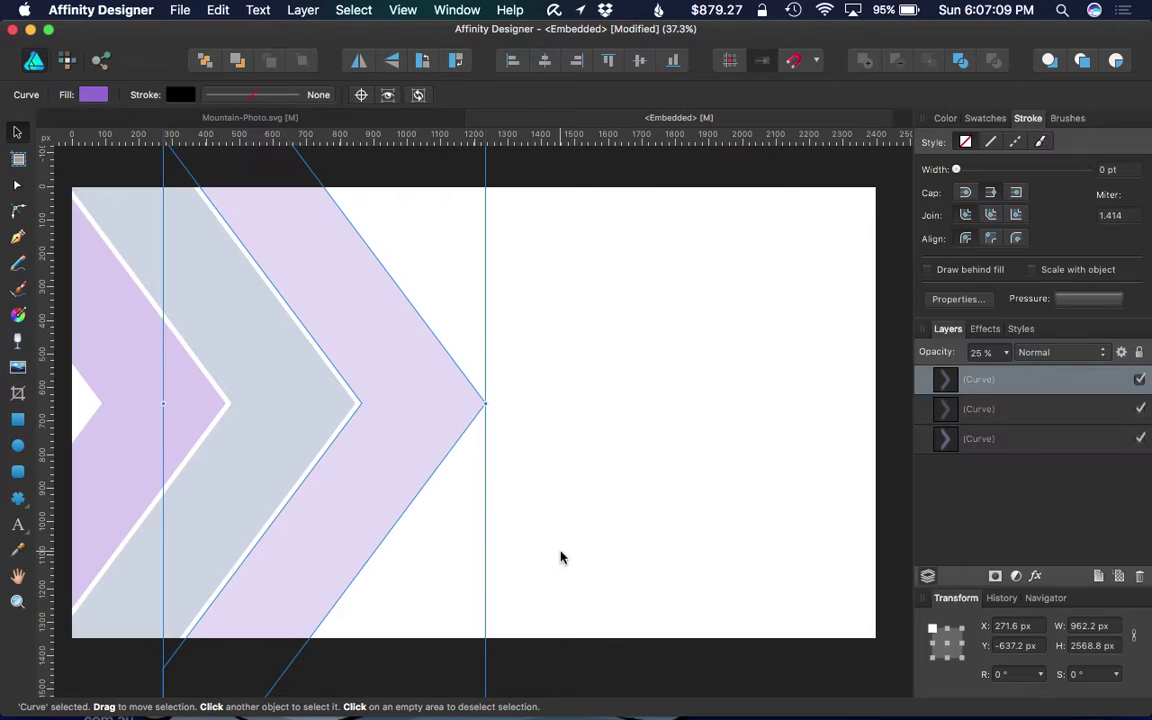
Add the art text 'ESCAPE' on the artboard's blank right side at 288 pt
{"action": "left_click", "coordinate": [20, 527]}
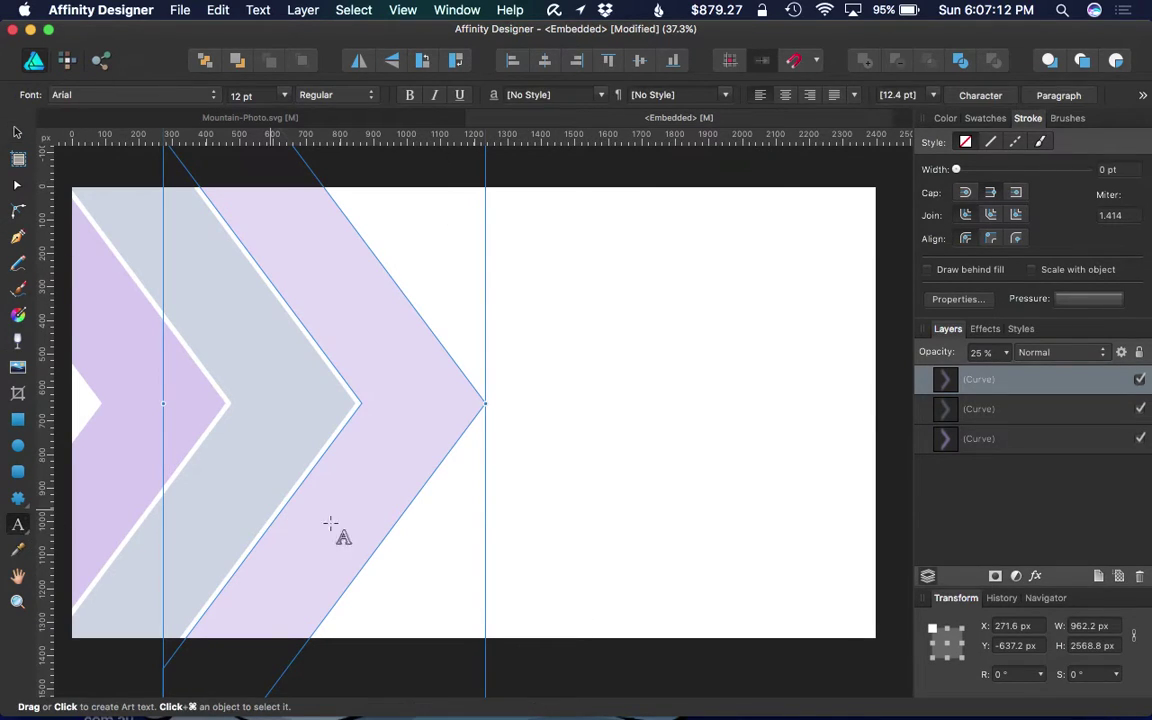
{"action": "left_click", "coordinate": [565, 548]}
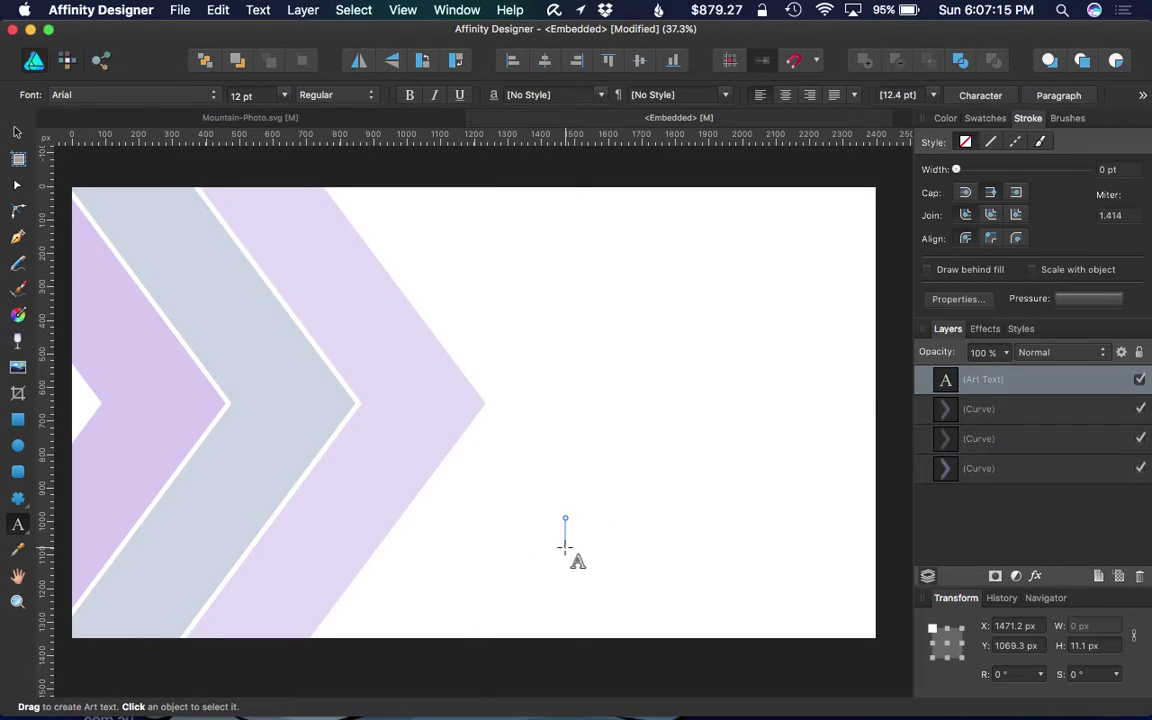
{"action": "type", "text": "ESCAPE"}
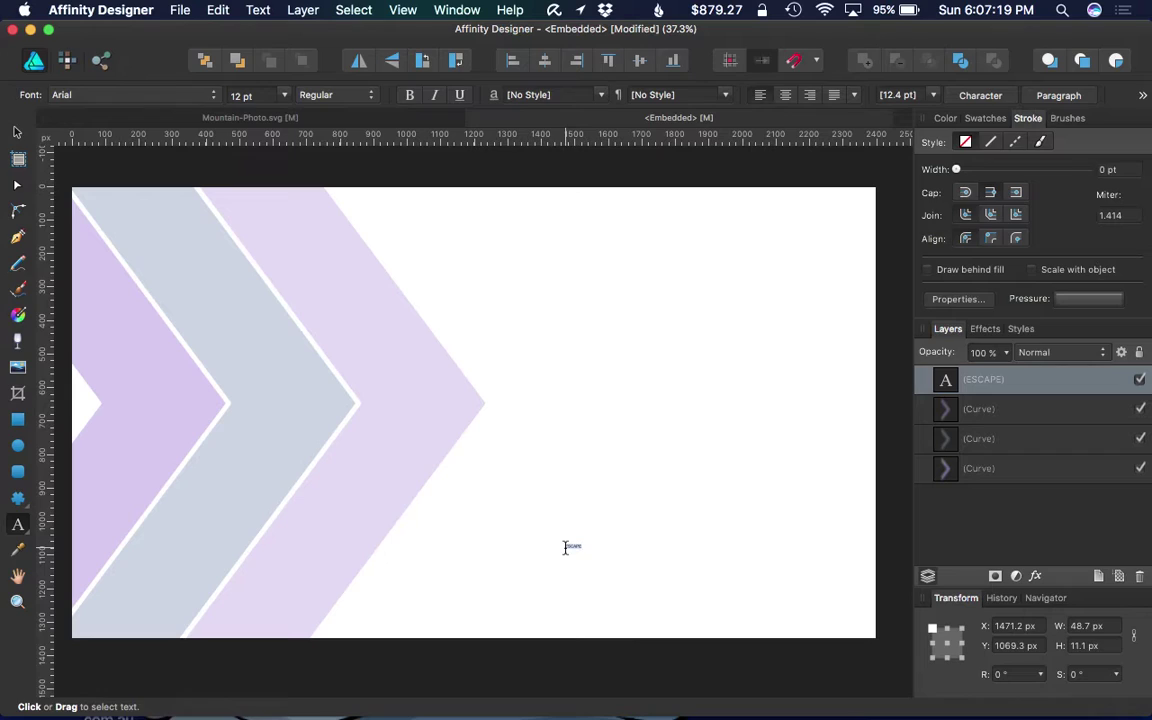
{"action": "key", "text": "Escape"}
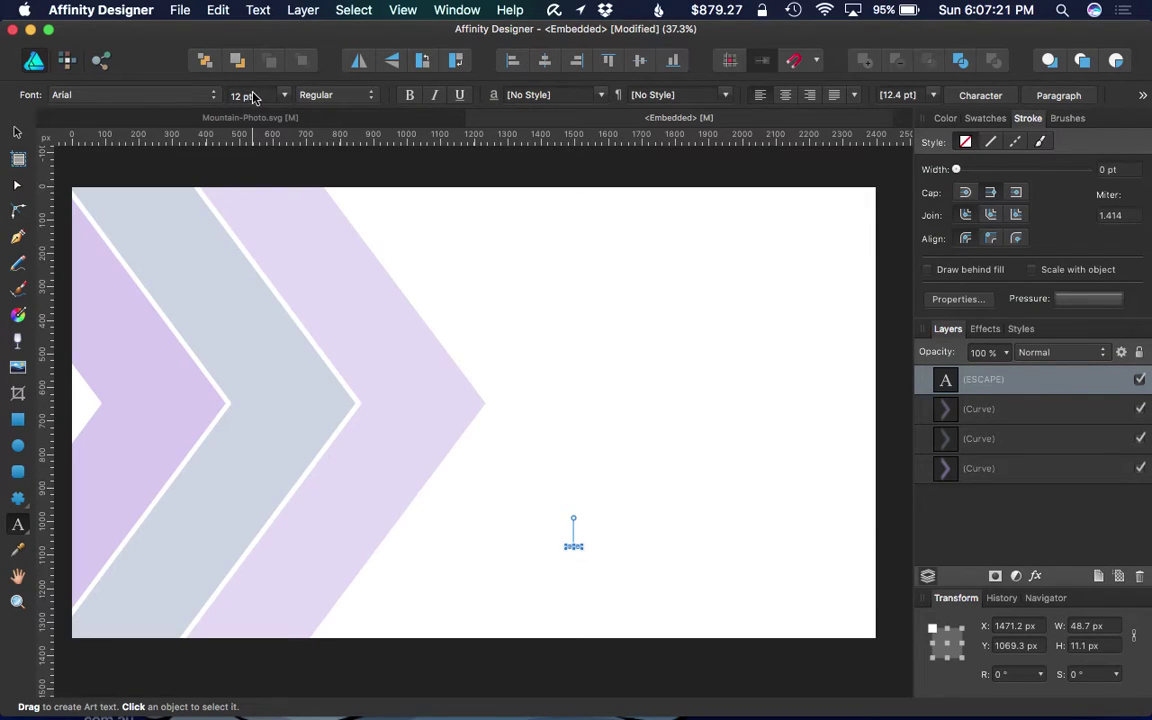
{"action": "left_click", "coordinate": [300, 97]}
{"action": "left_click", "coordinate": [292, 99]}
{"action": "left_click", "coordinate": [285, 96]}
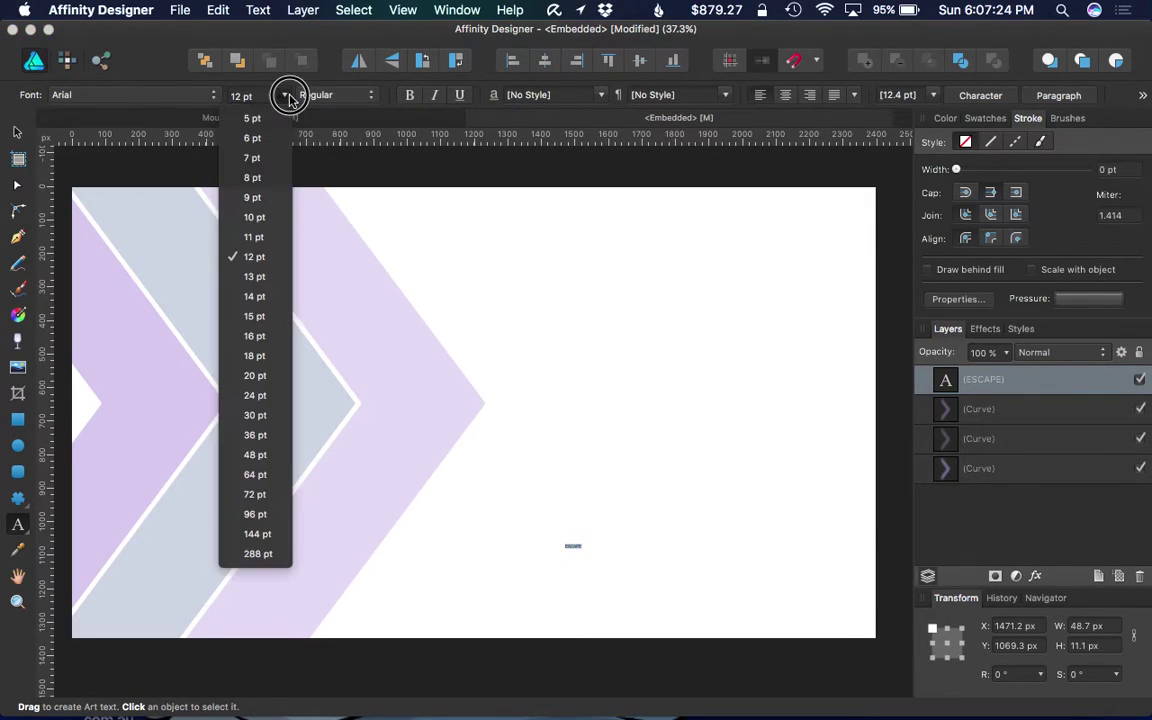
{"action": "left_click", "coordinate": [257, 553]}
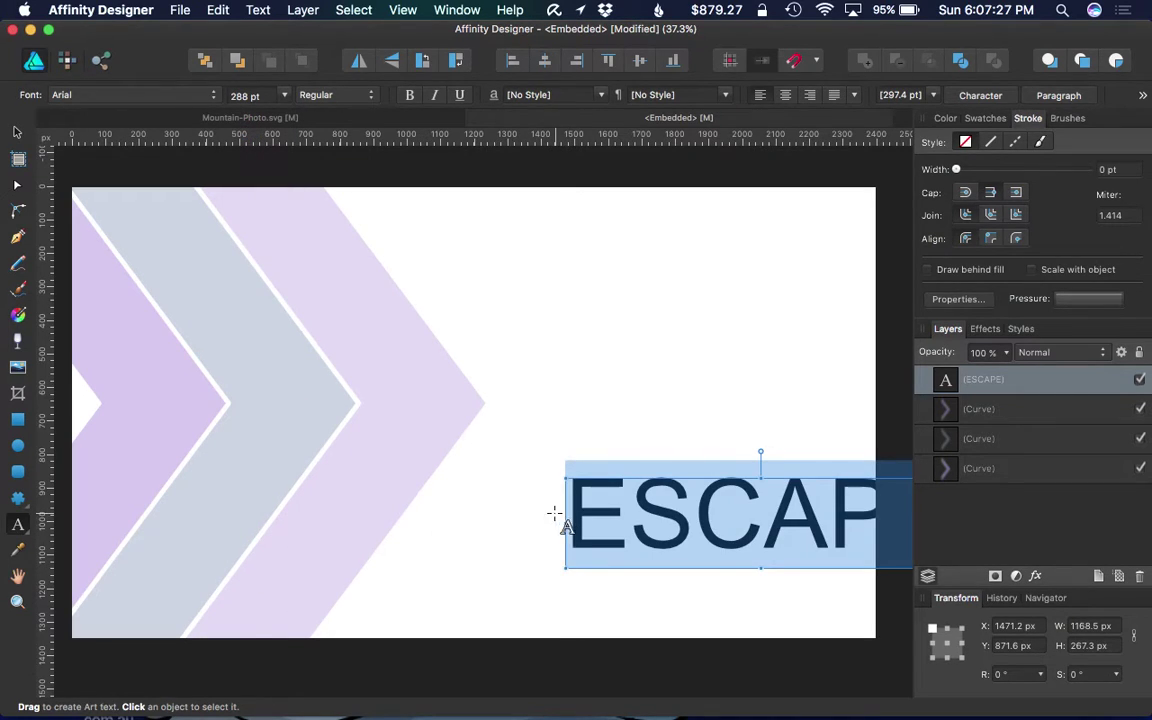
Try fonts on ESCAPE, first Stone Sans ITC TT, then Hiragino Kaku Gothic StdN
{"action": "left_click", "coordinate": [151, 94]}
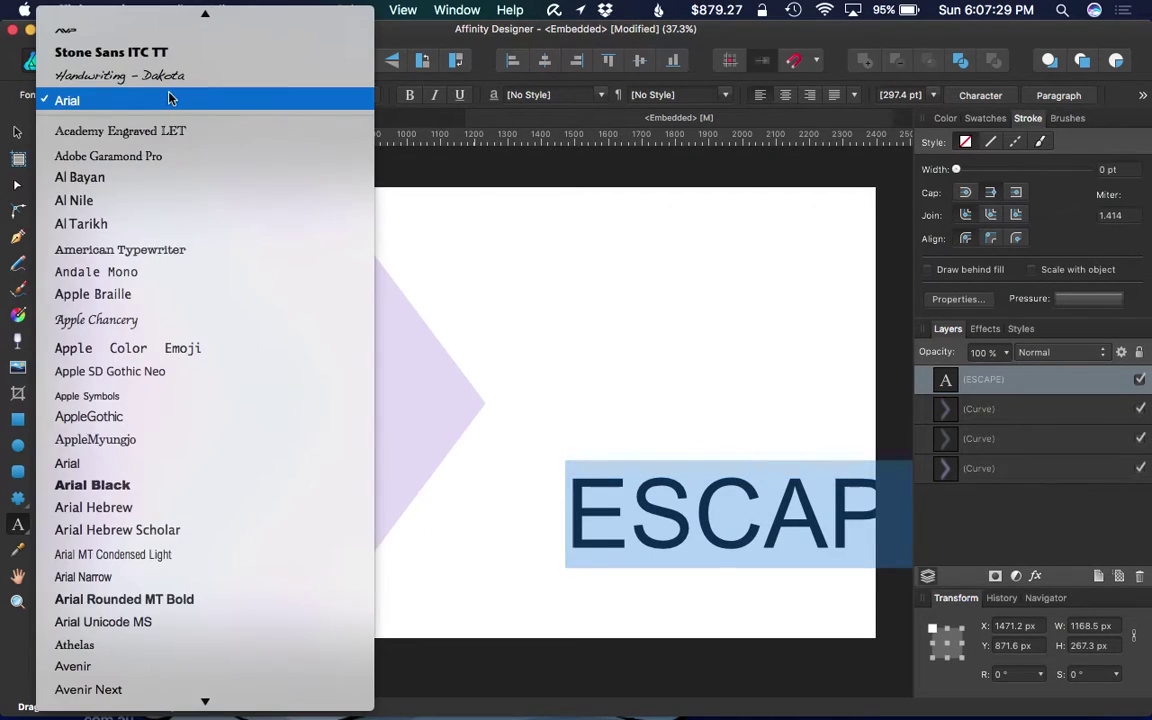
{"action": "left_click", "coordinate": [121, 108]}
{"action": "left_click", "coordinate": [350, 95]}
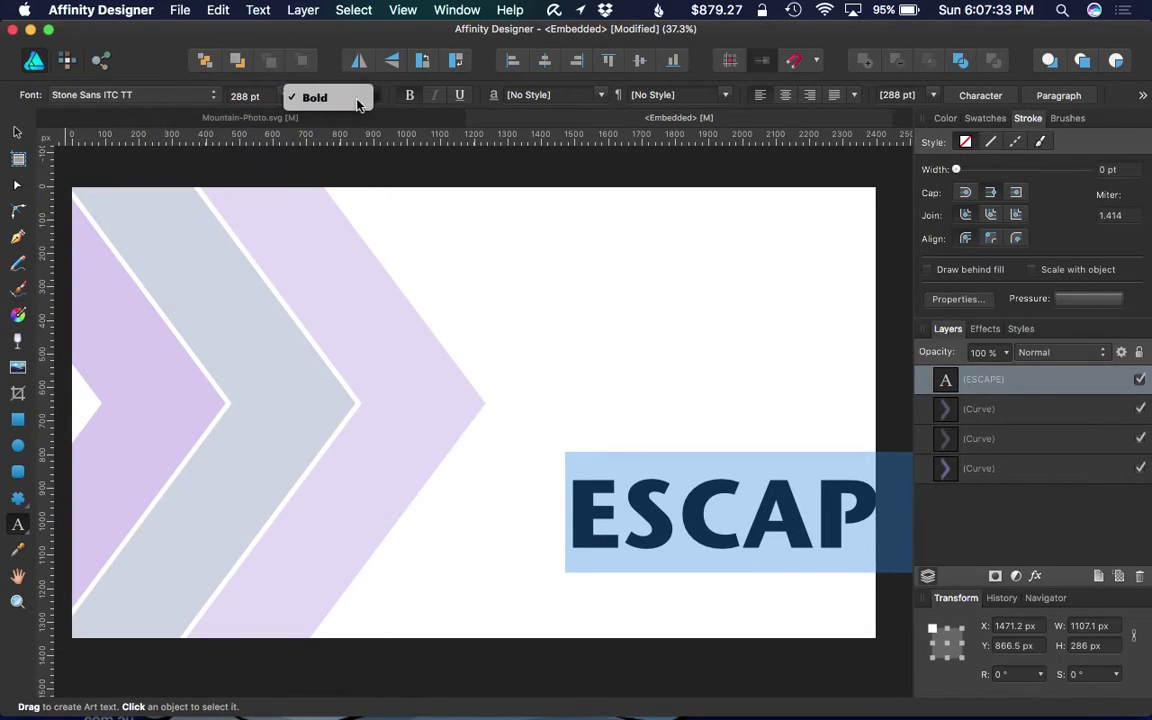
{"action": "left_click", "coordinate": [173, 107]}
{"action": "left_click", "coordinate": [170, 97]}
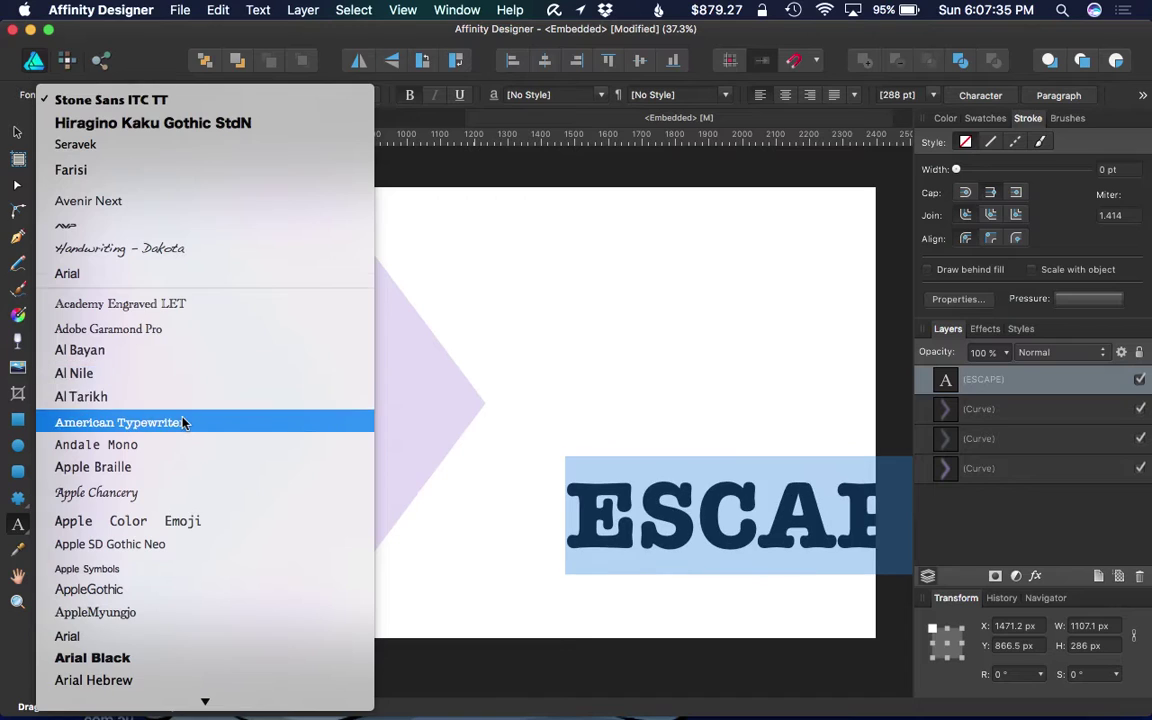
{"action": "scroll", "coordinate": [185, 420], "scroll_direction": "down", "scroll_amount": 5}
{"action": "scroll", "coordinate": [182, 422], "scroll_direction": "down", "scroll_amount": 10}
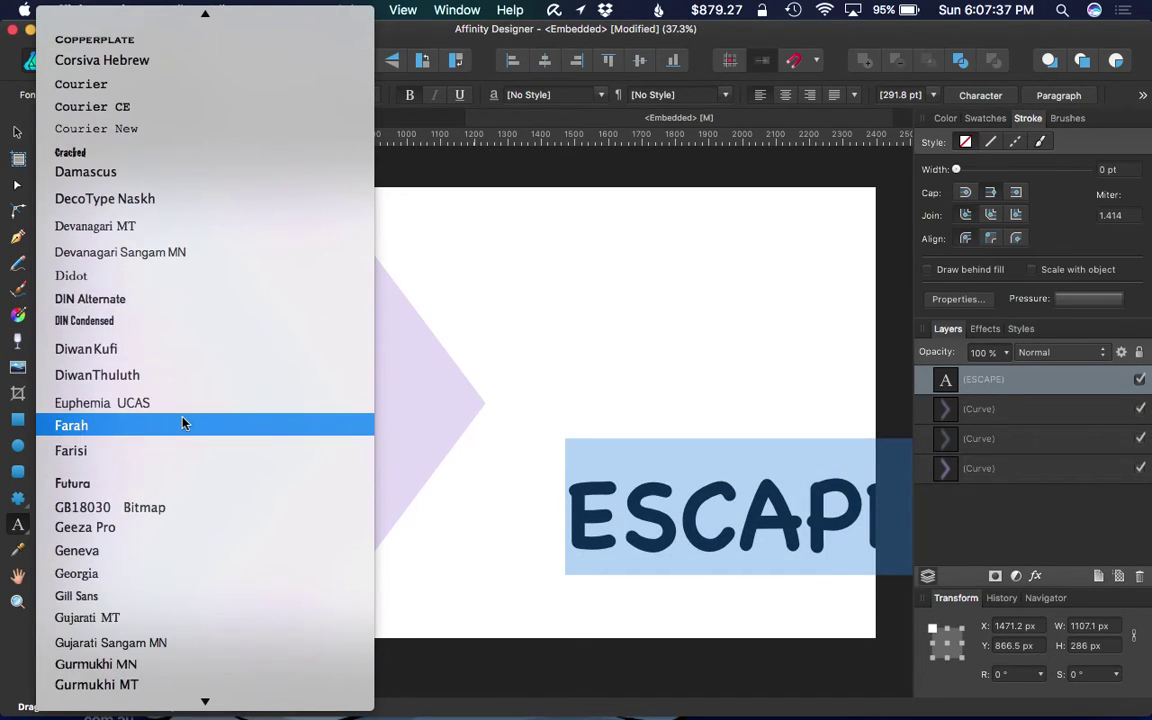
{"action": "scroll", "coordinate": [182, 422], "scroll_direction": "down", "scroll_amount": 8}
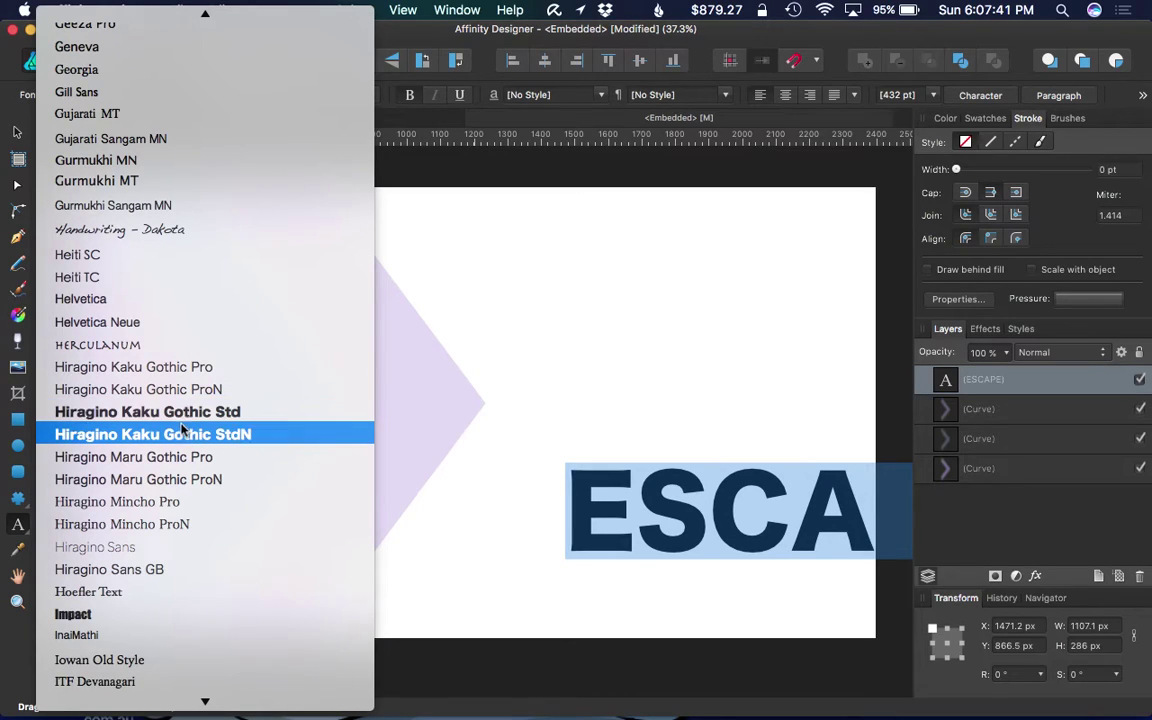
{"action": "left_click", "coordinate": [180, 435]}
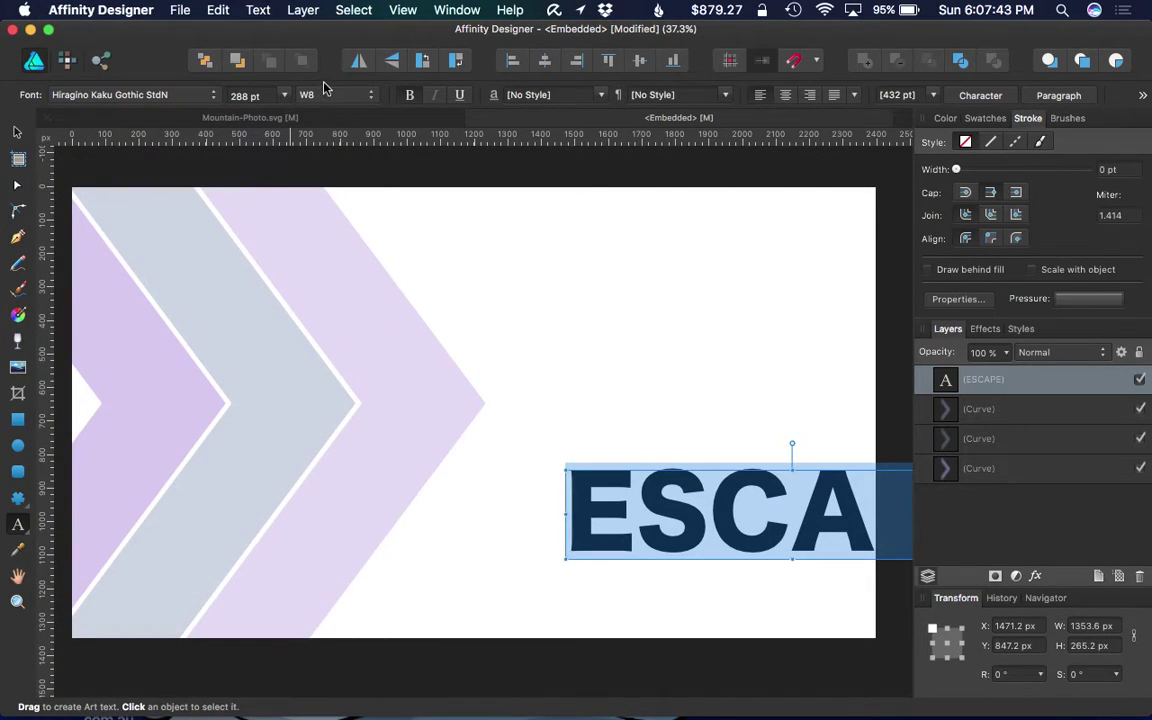
Switch the ESCAPE font to Futura with the Medium Italic style
{"action": "left_click", "coordinate": [183, 97]}
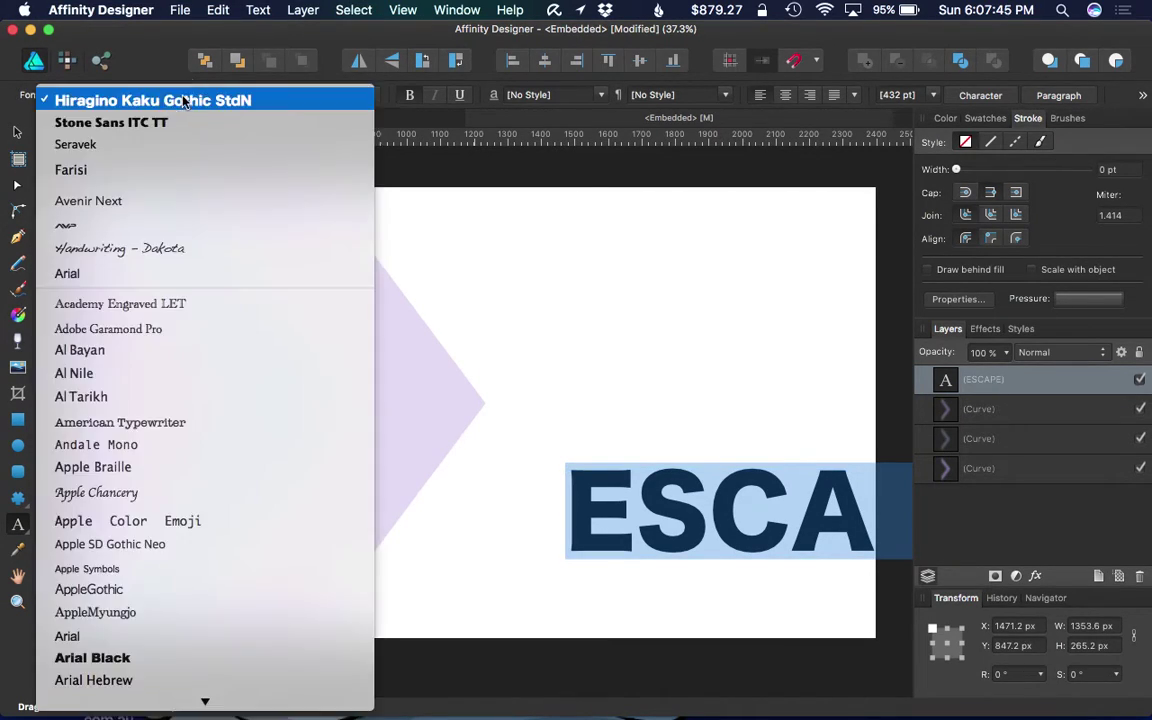
{"action": "scroll", "coordinate": [185, 404], "scroll_direction": "down", "scroll_amount": 10}
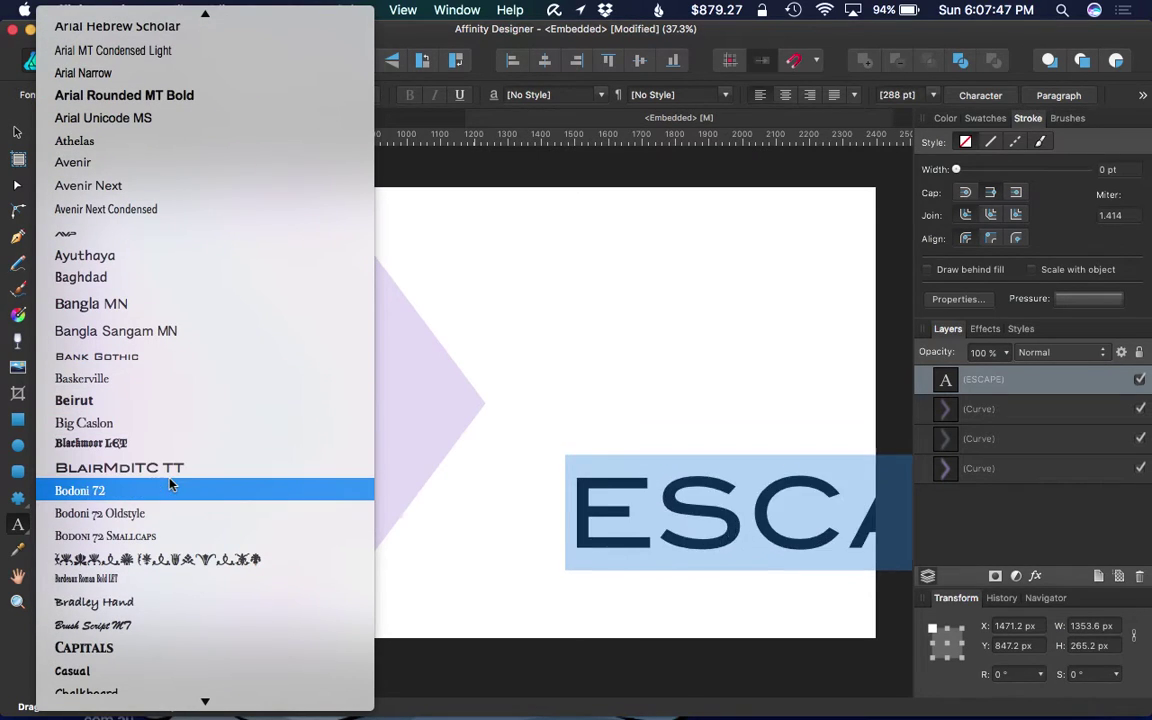
{"action": "scroll", "coordinate": [170, 486], "scroll_direction": "down", "scroll_amount": 8}
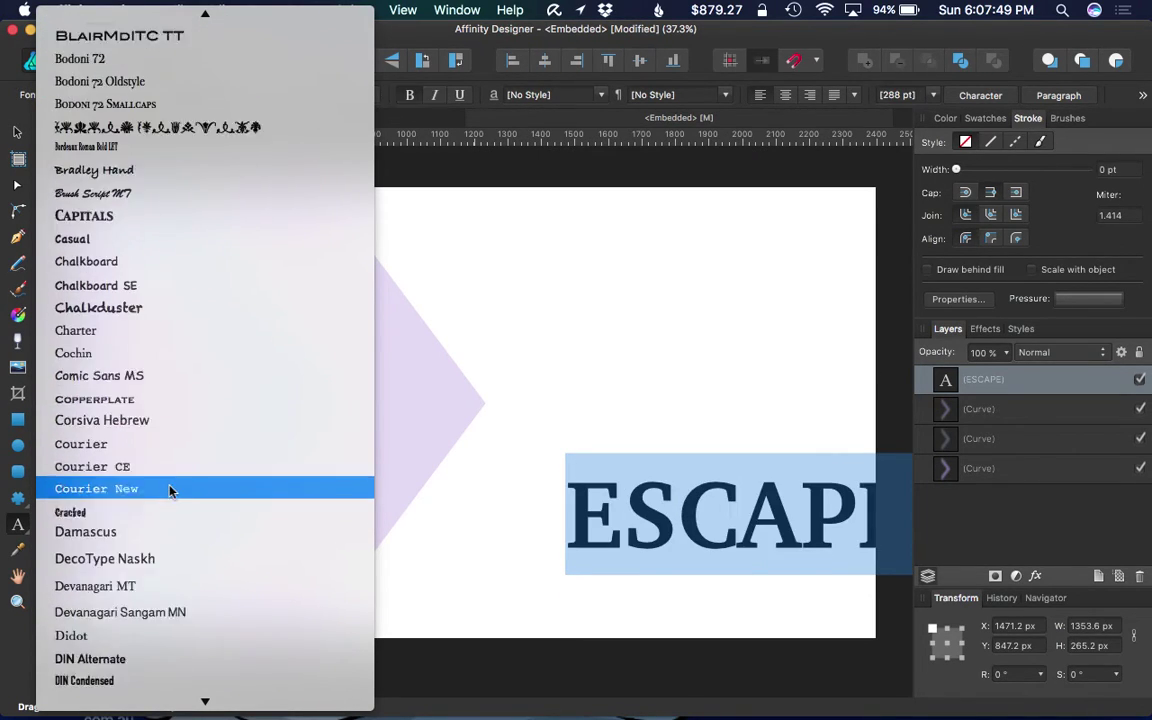
{"action": "scroll", "coordinate": [170, 490], "scroll_direction": "down", "scroll_amount": 8}
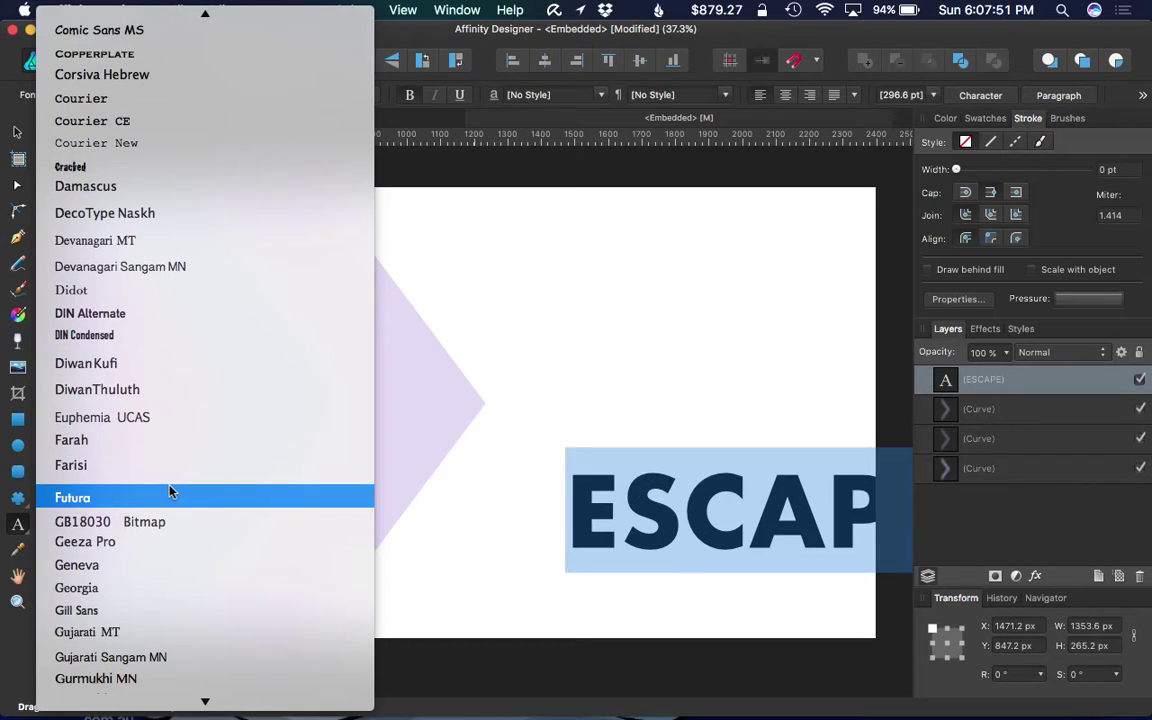
{"action": "left_click", "coordinate": [170, 490]}
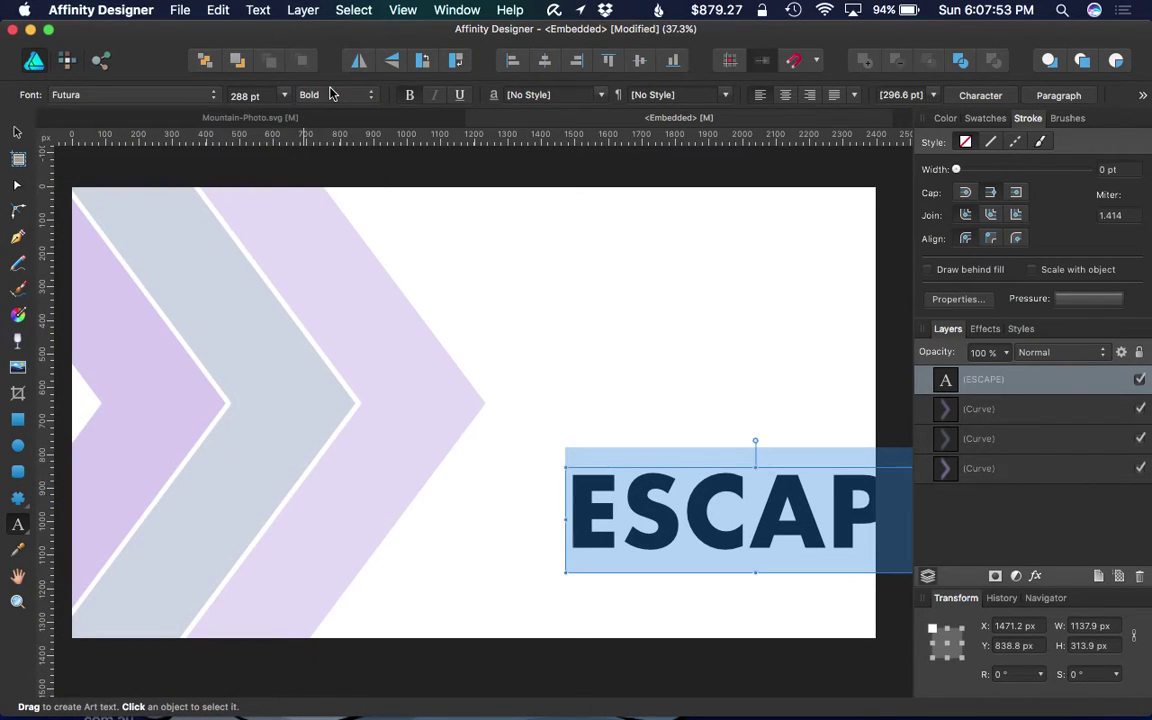
{"action": "left_click", "coordinate": [302, 97]}
{"action": "left_click", "coordinate": [338, 80]}
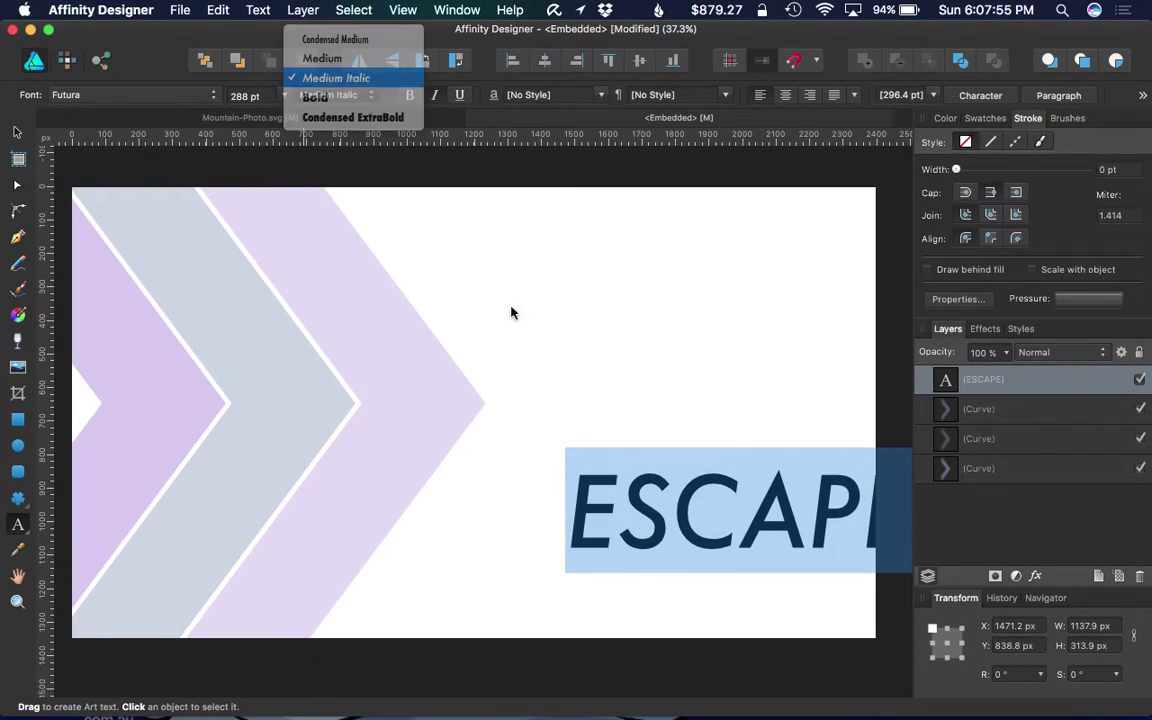
{"action": "left_click", "coordinate": [17, 131]}
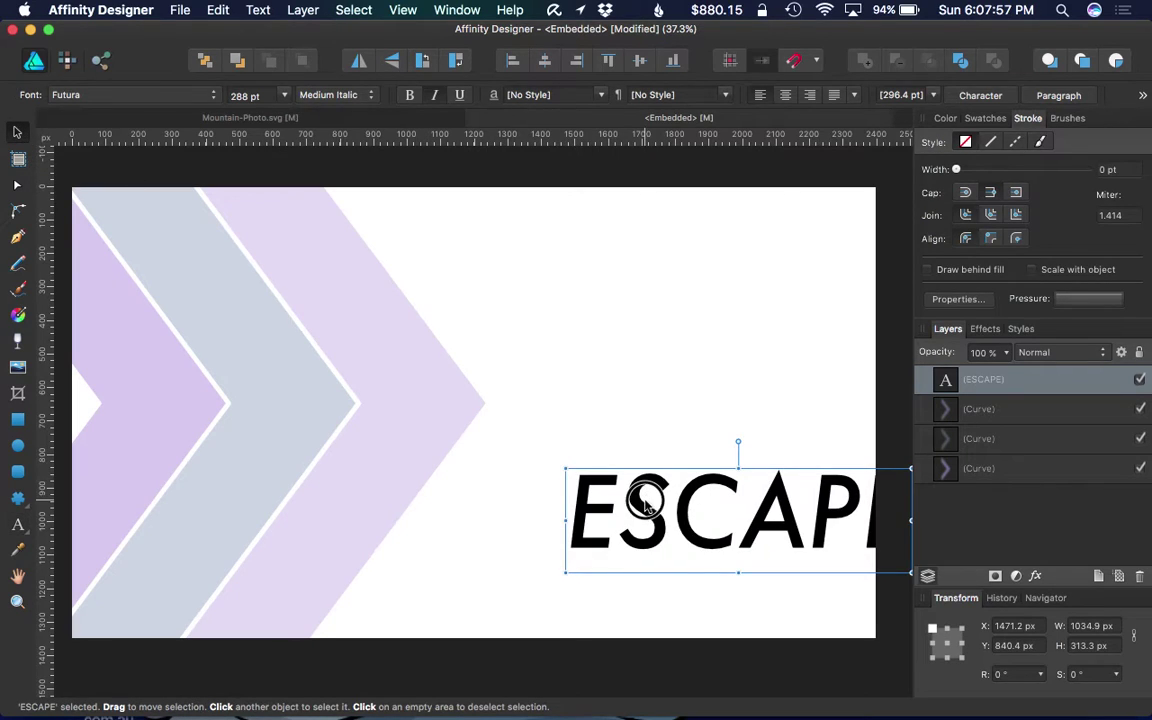
Move ESCAPE down to the artboard's bottom edge and fill it light blue
{"action": "left_click_drag", "start_coordinate": [634, 500], "coordinate": [598, 592]}
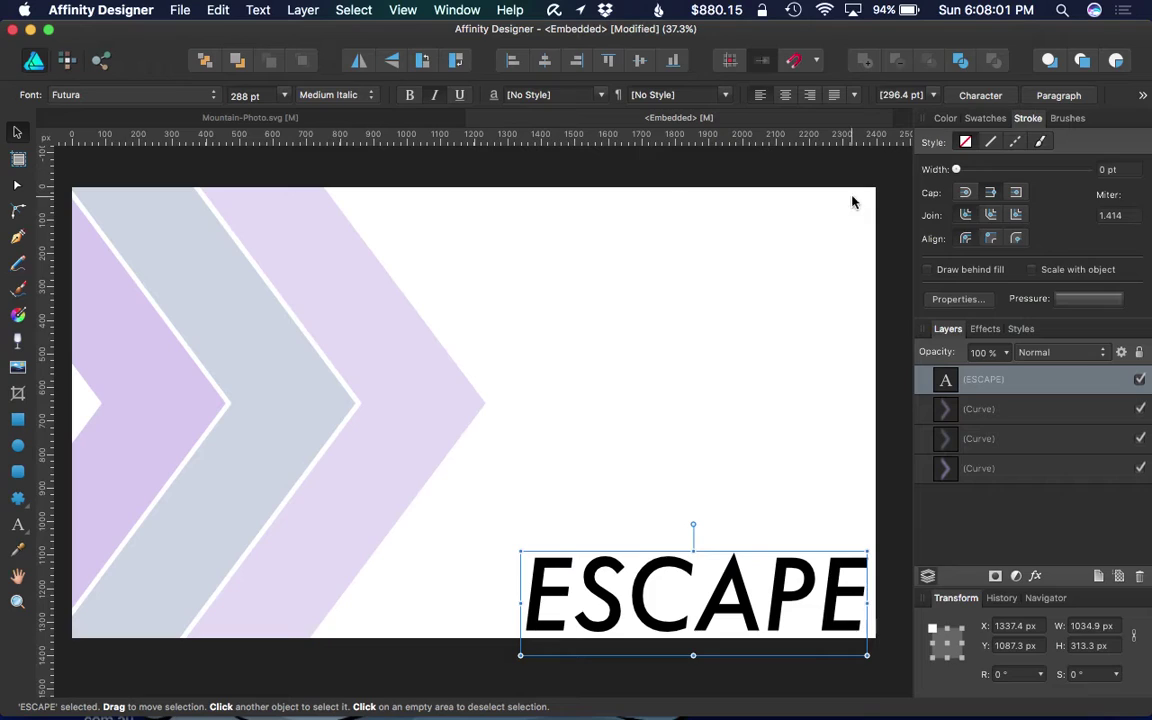
{"action": "left_click", "coordinate": [945, 118]}
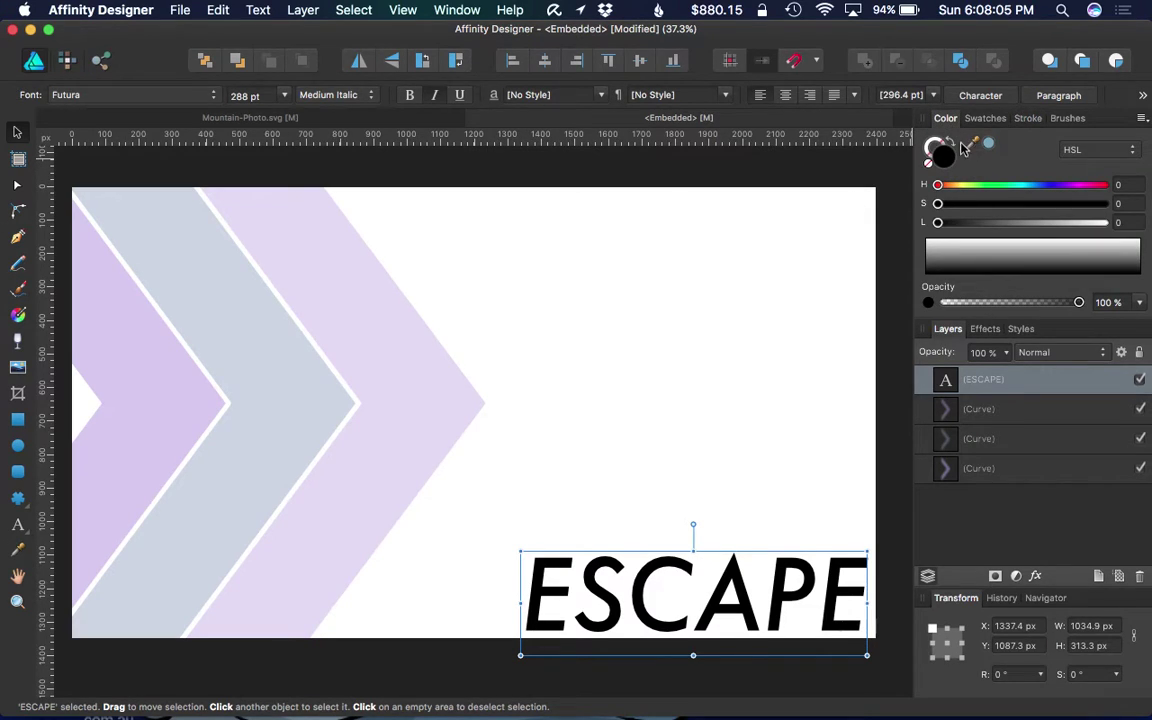
{"action": "left_click", "coordinate": [987, 144]}
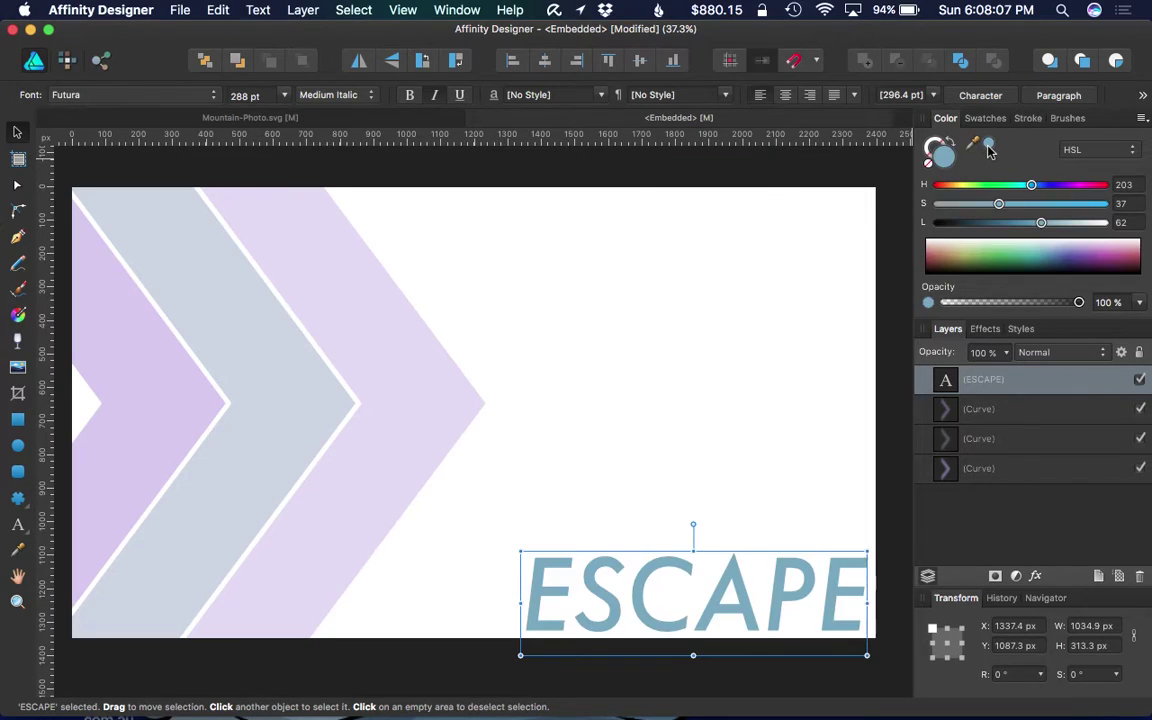
{"action": "left_click", "coordinate": [984, 332]}
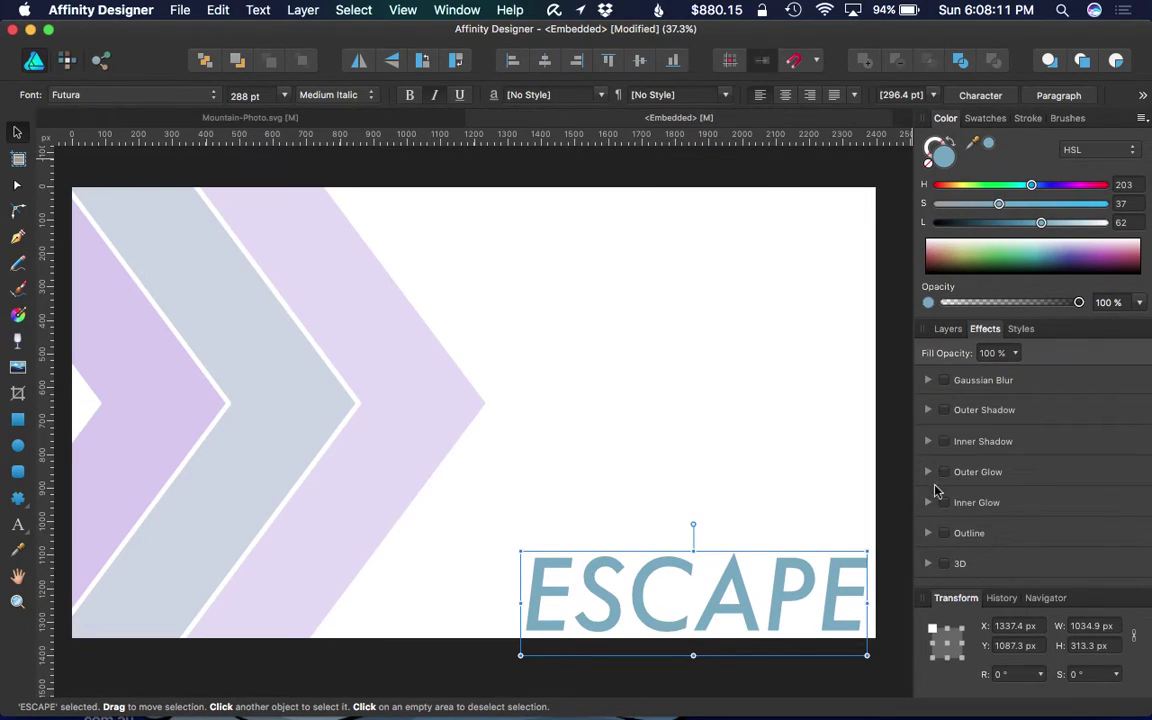
Give ESCAPE a lilac outer glow with 9.6 px radius and 75% opacity
{"action": "left_click", "coordinate": [944, 473]}
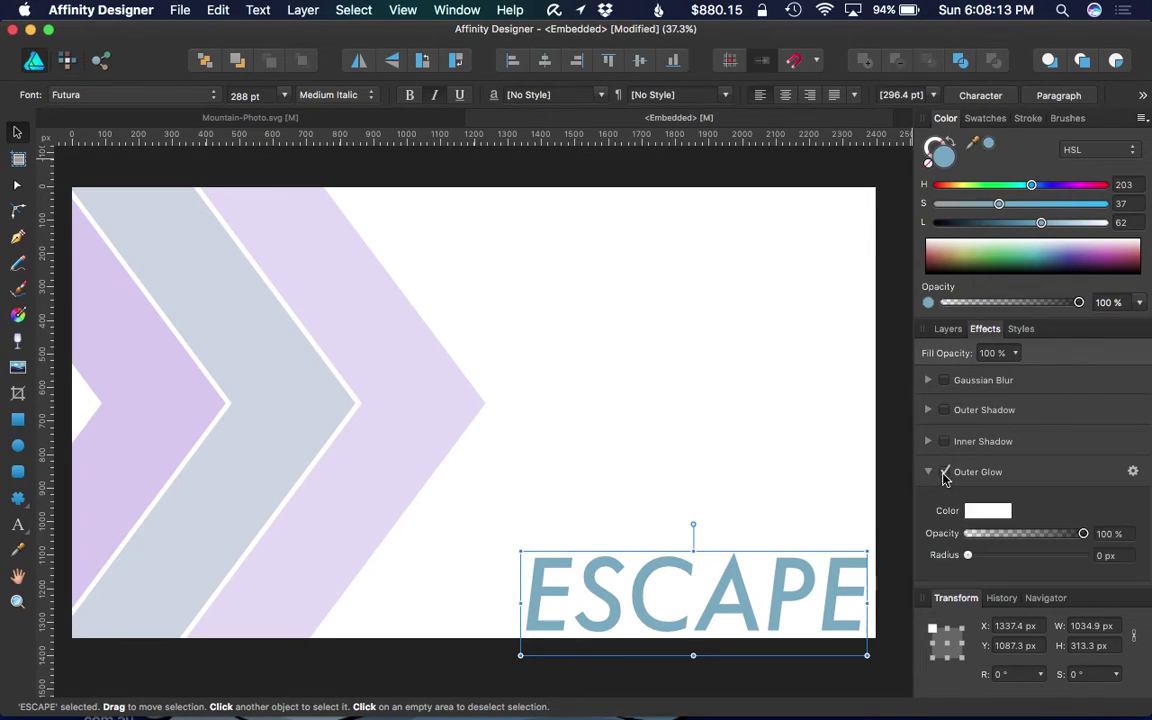
{"action": "left_click", "coordinate": [992, 512]}
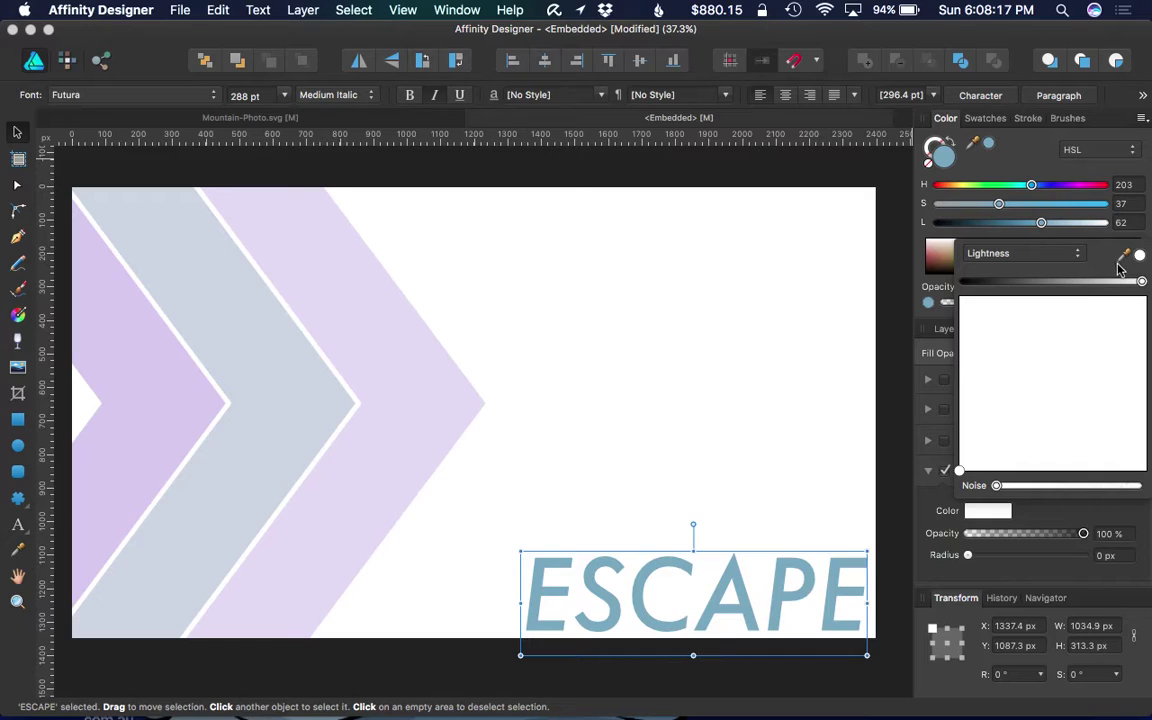
{"action": "left_click_drag", "start_coordinate": [1127, 256], "coordinate": [156, 358]}
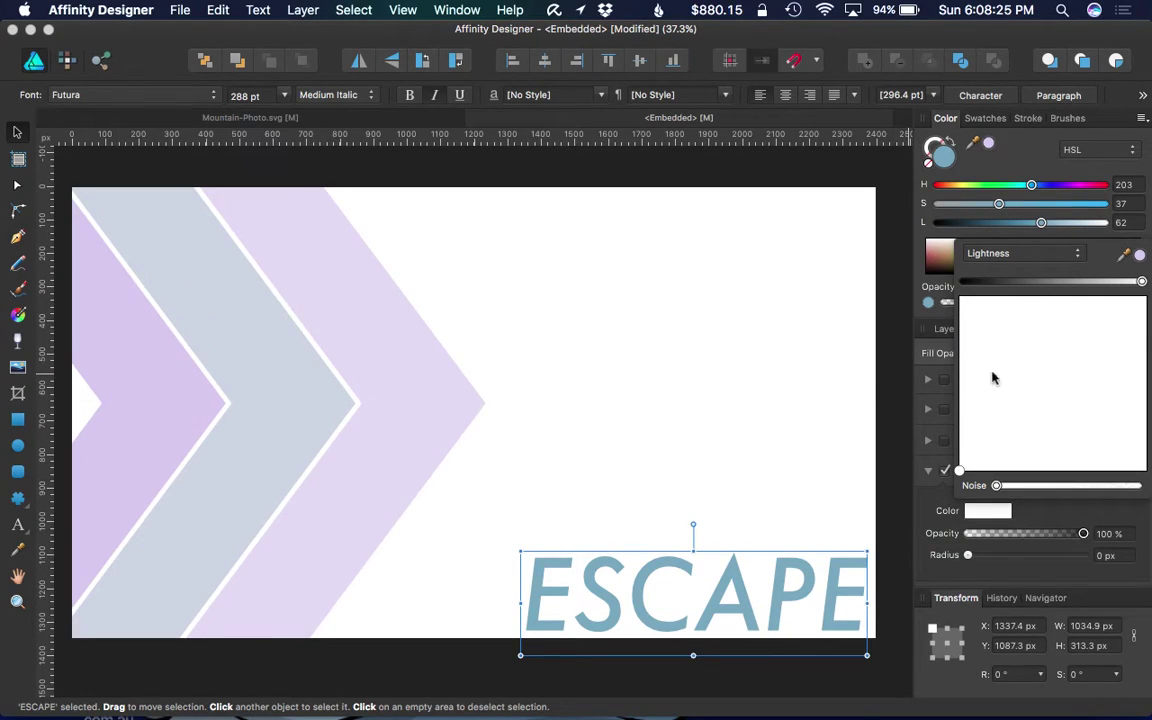
{"action": "left_click", "coordinate": [1141, 258]}
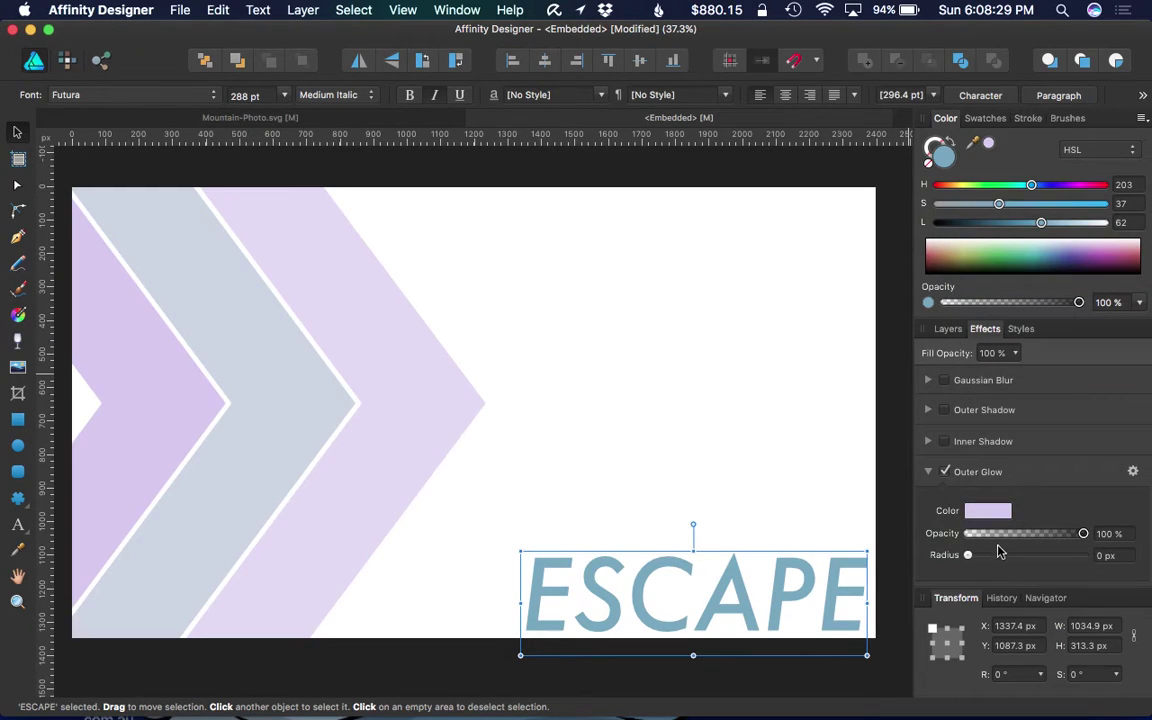
{"action": "left_click_drag", "start_coordinate": [967, 555], "coordinate": [1016, 555]}
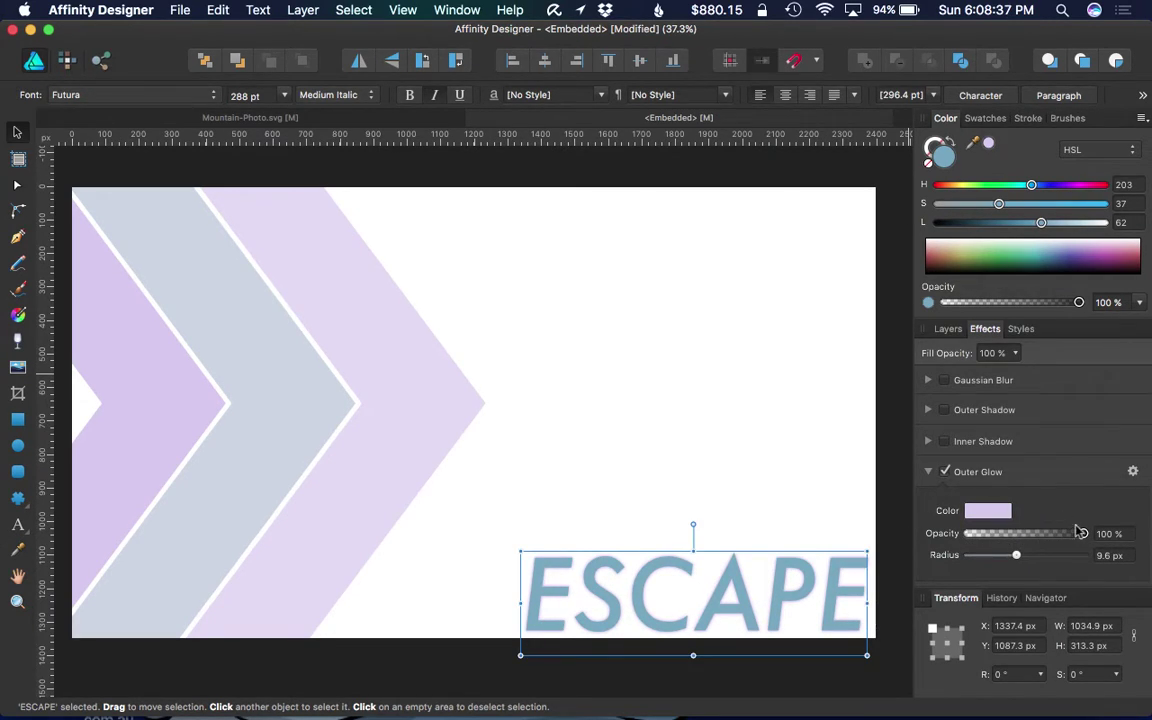
{"action": "left_click_drag", "start_coordinate": [1083, 535], "coordinate": [1054, 535]}
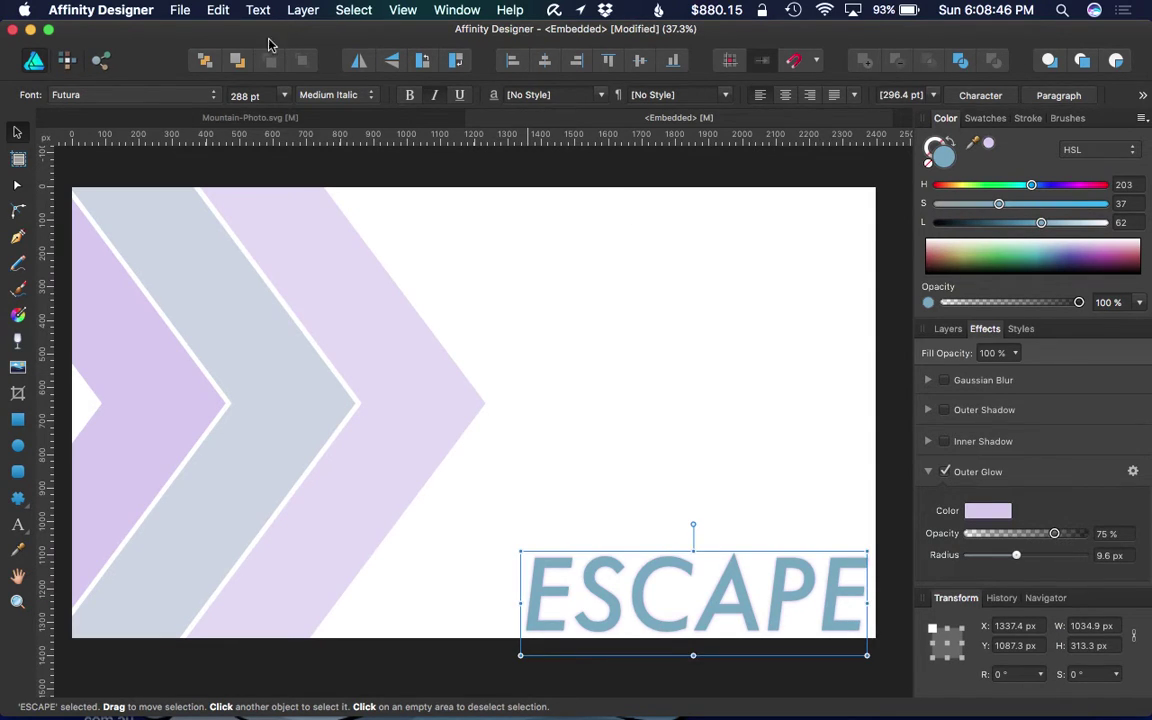
{"action": "left_click", "coordinate": [309, 118]}
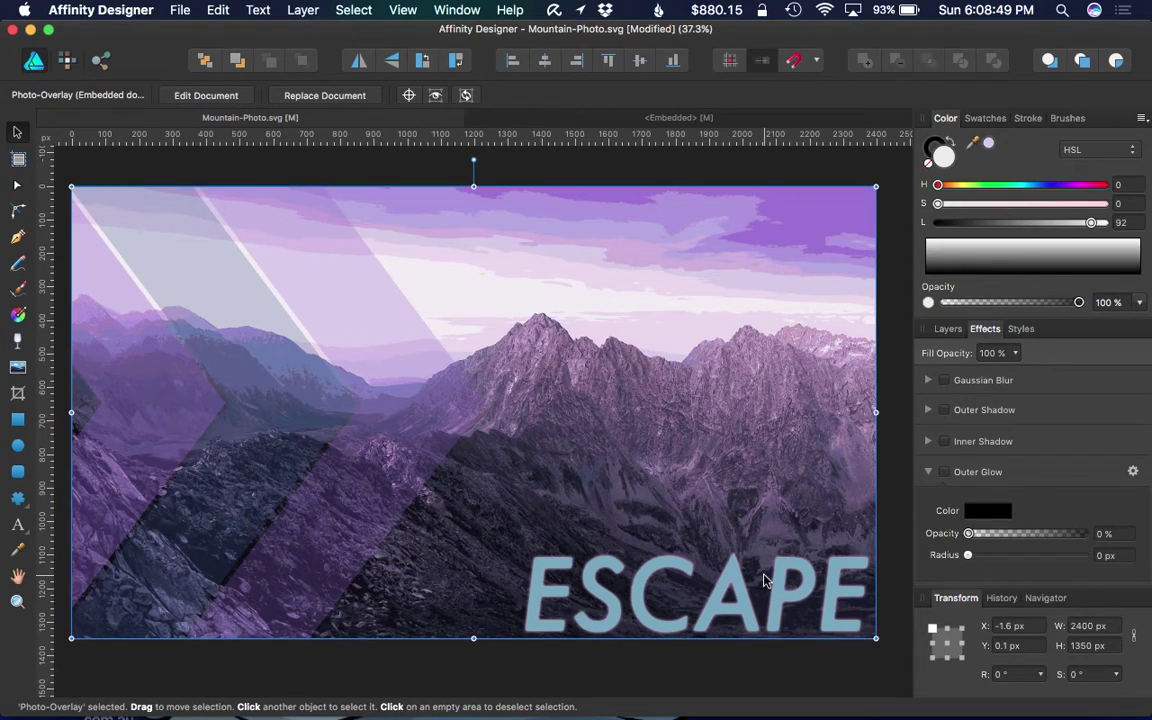
Set the ESCAPE layer opacity to 75%, then view the Mountain-Photo.svg composition
{"action": "left_click", "coordinate": [546, 122]}
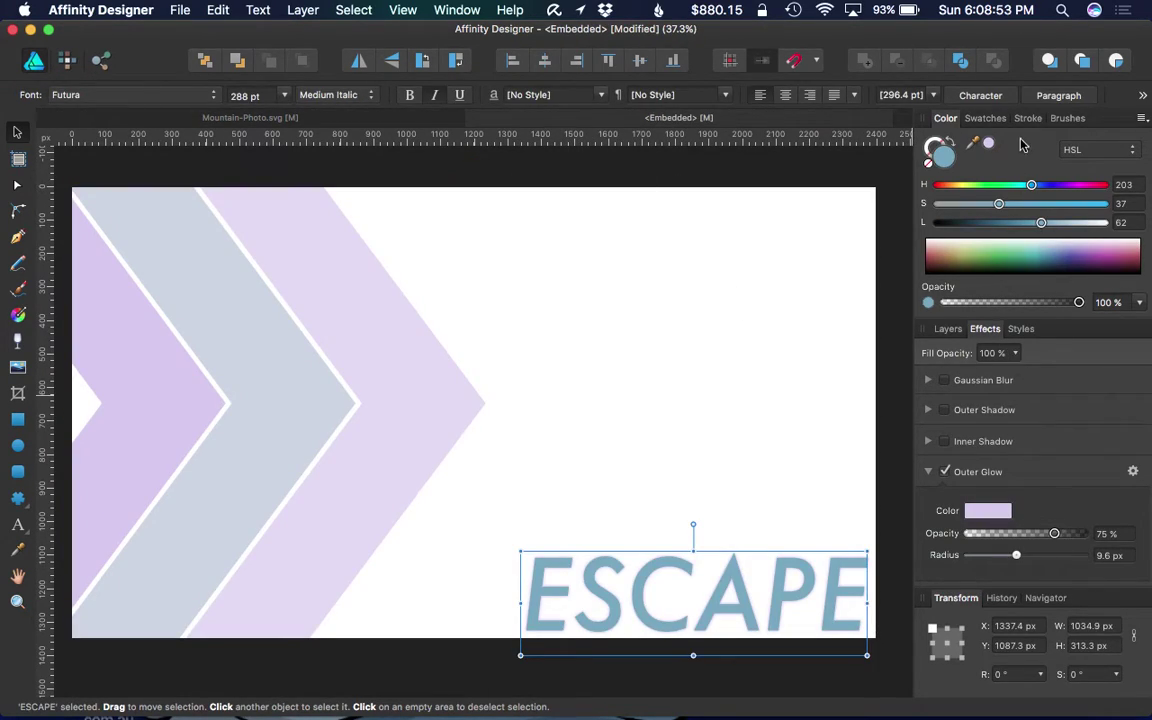
{"action": "left_click", "coordinate": [947, 328]}
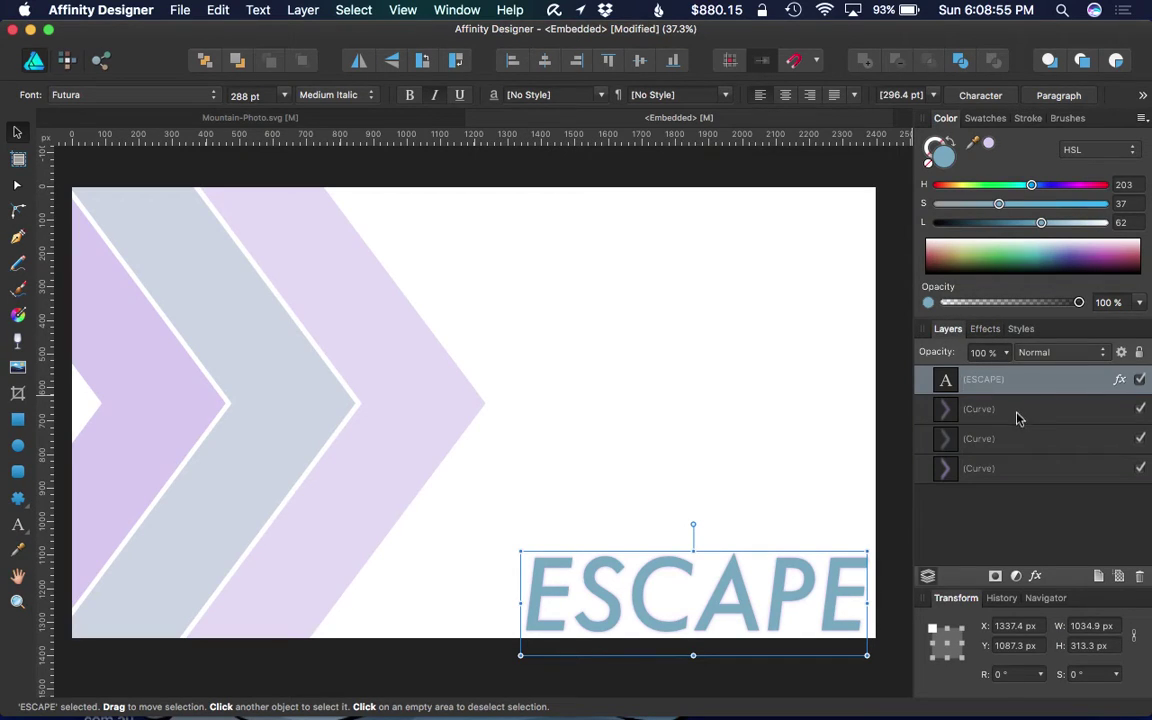
{"action": "left_click", "coordinate": [1004, 352]}
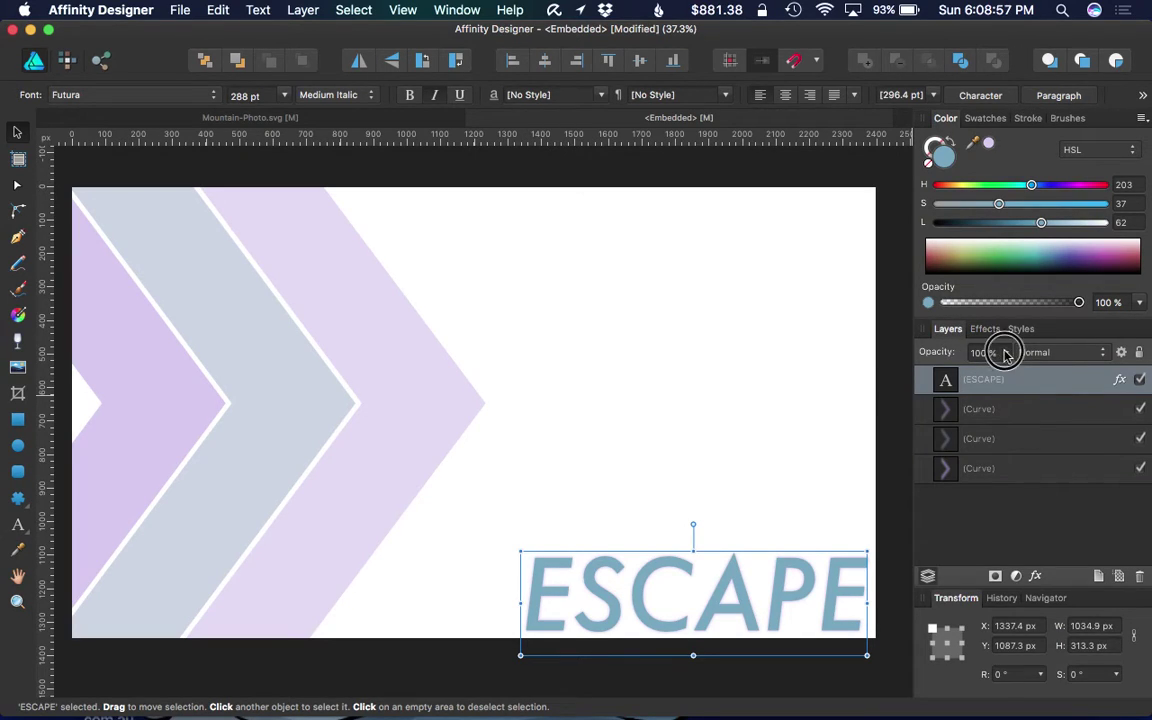
{"action": "left_click_drag", "start_coordinate": [1004, 352], "coordinate": [964, 375]}
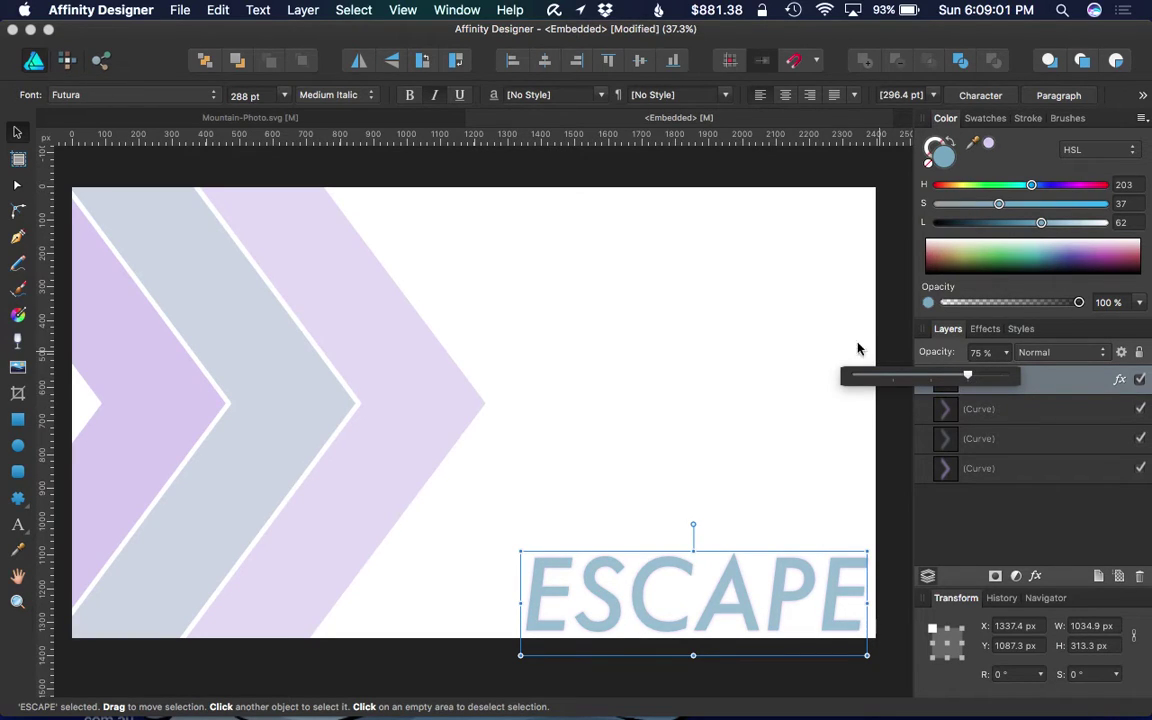
{"action": "left_click", "coordinate": [280, 119]}
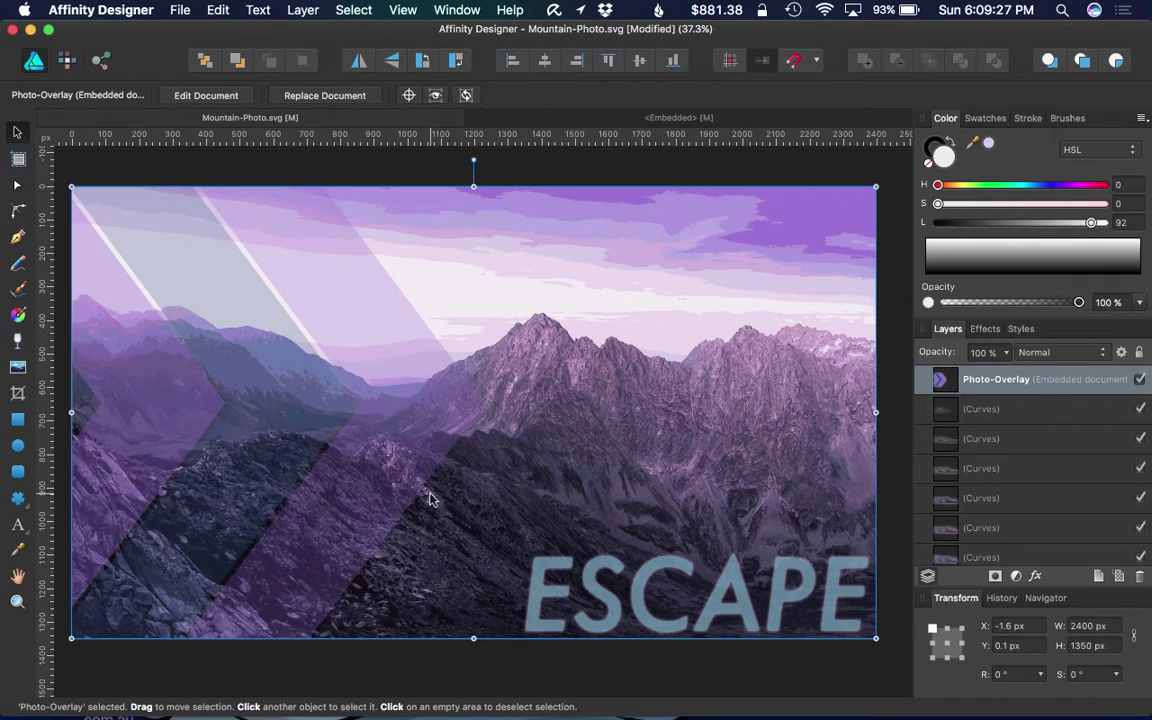
{"action": "left_click", "coordinate": [327, 96]}
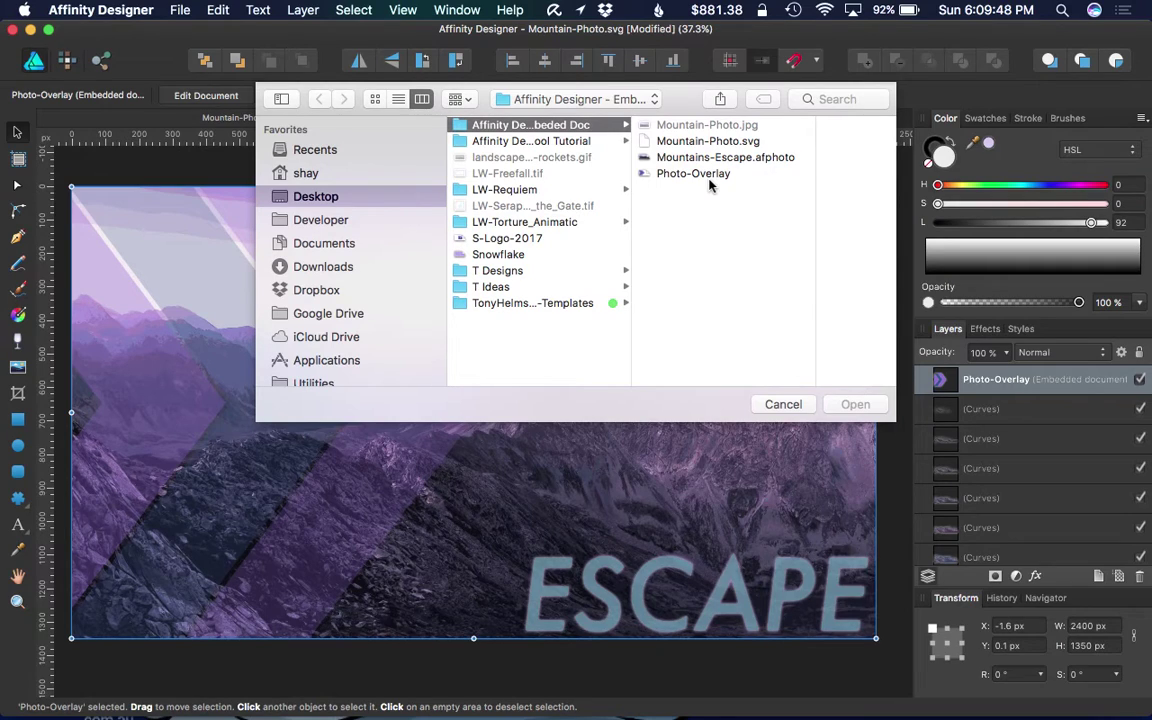
{"action": "left_click", "coordinate": [783, 406]}
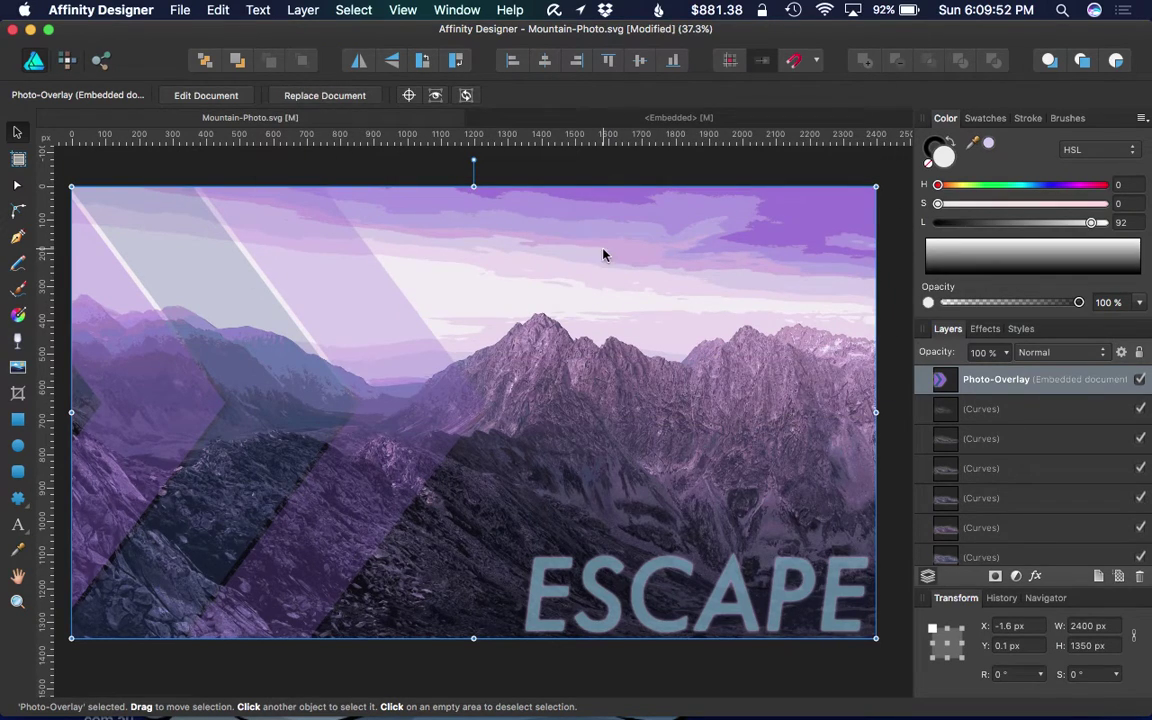